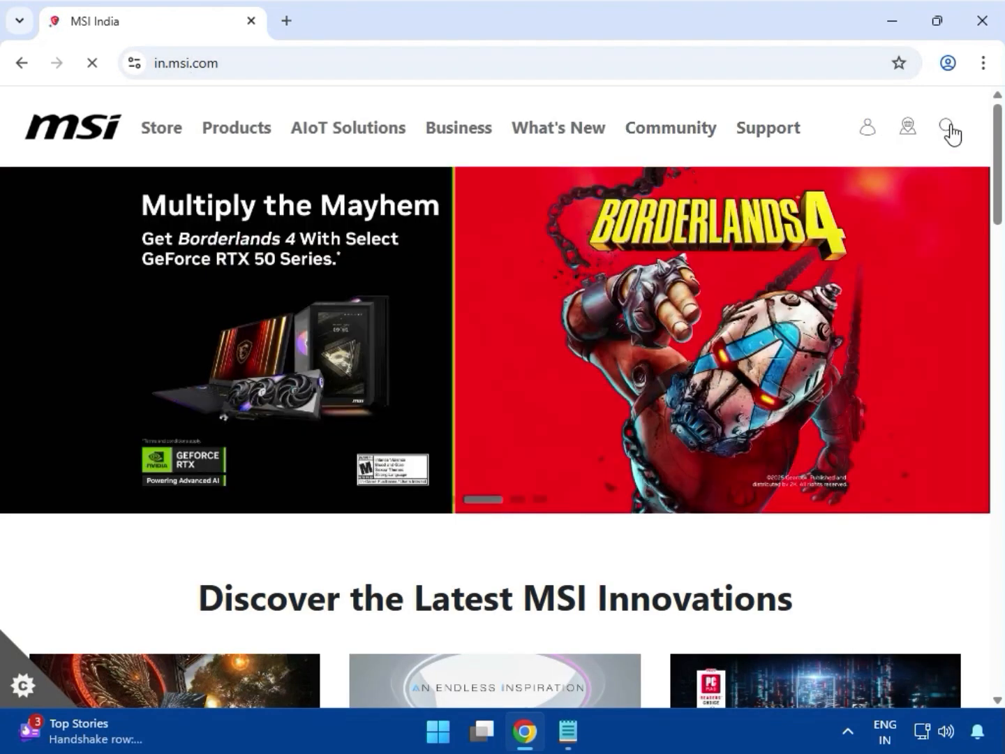
Step: Search the MSI India website for "MEG Z790 GODLIKE"
left_click(946, 129)
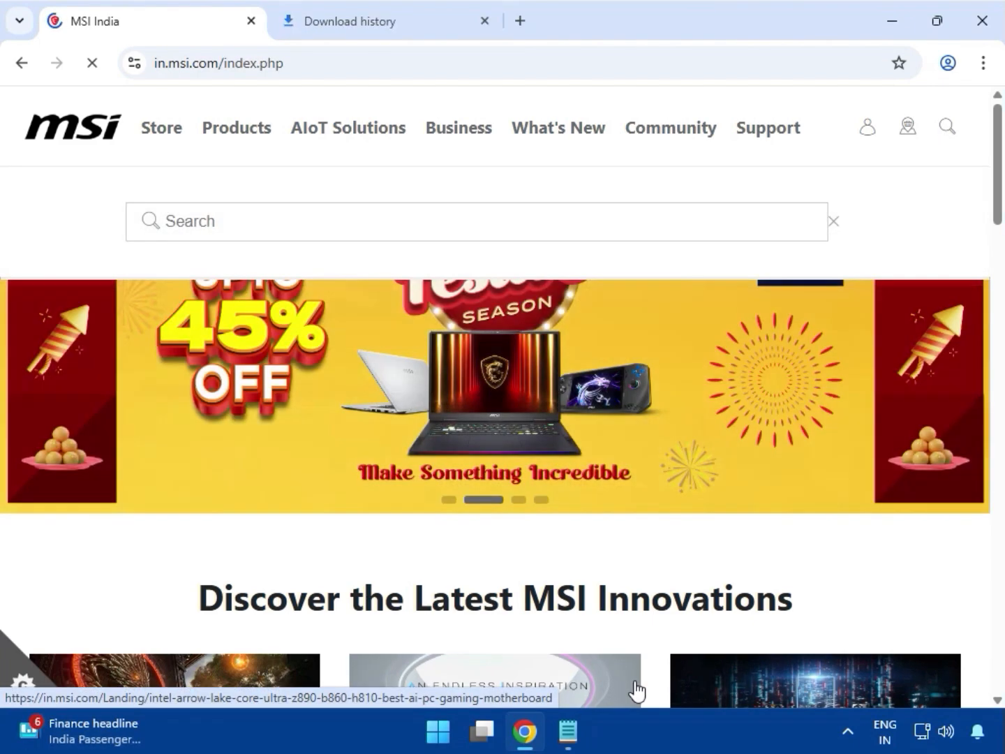
left_click(953, 135)
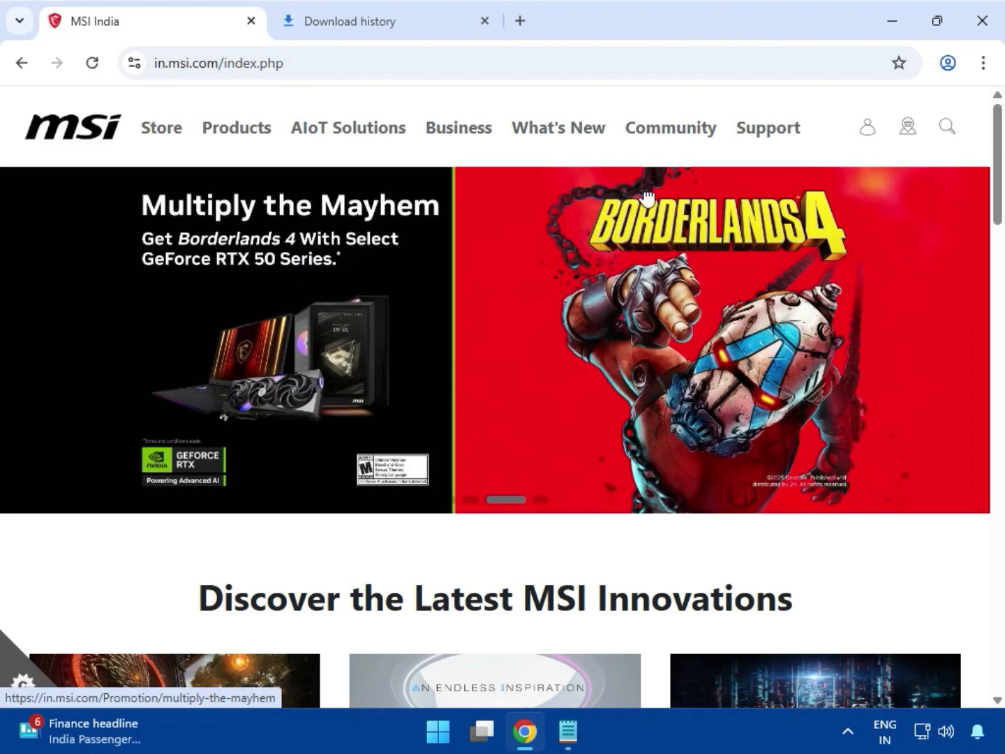
left_click(949, 133)
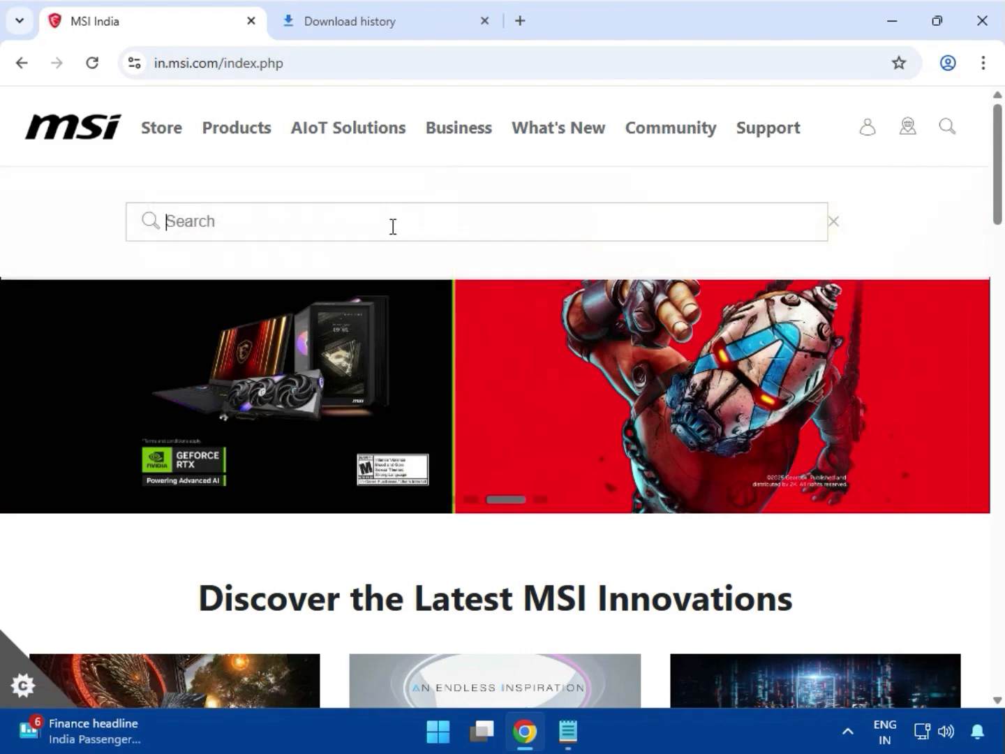
type("MEG Z790 GODLIKE")
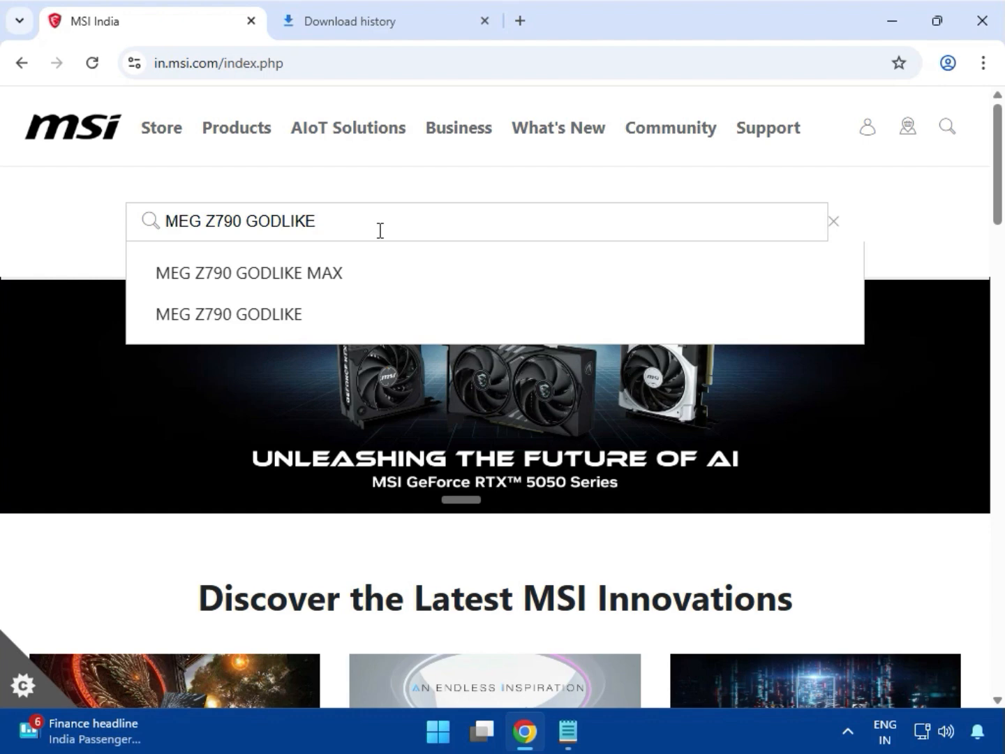
key("Return")
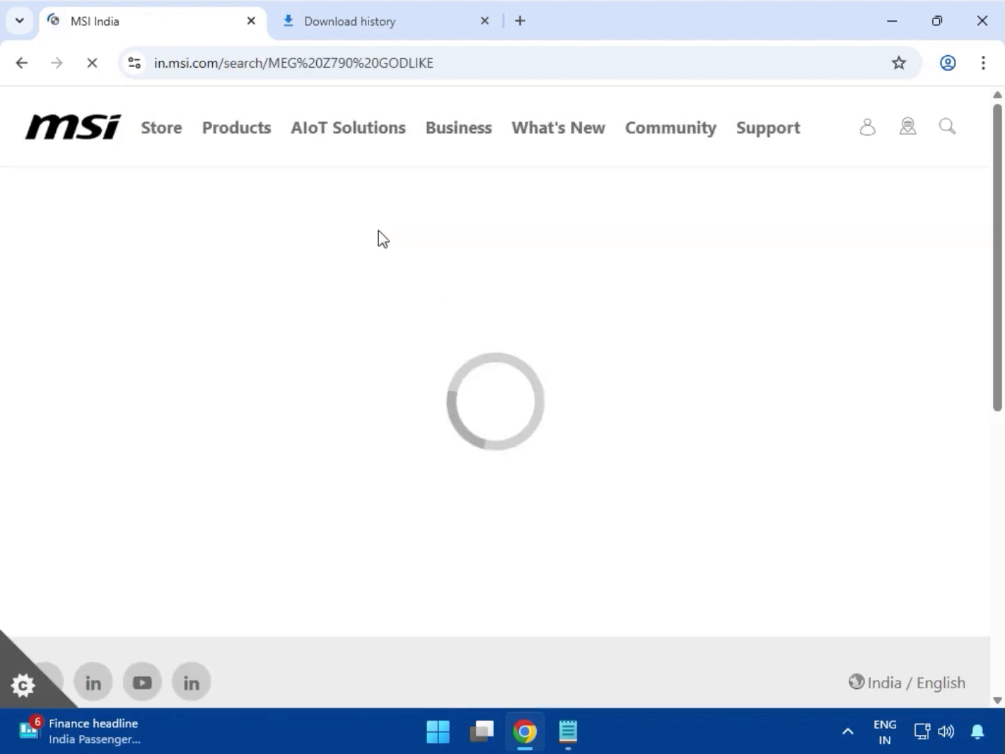
Step: Open the MEG Z790 GODLIKE motherboard page from the search results and go to its support page
scroll(416, 400, "down", 4)
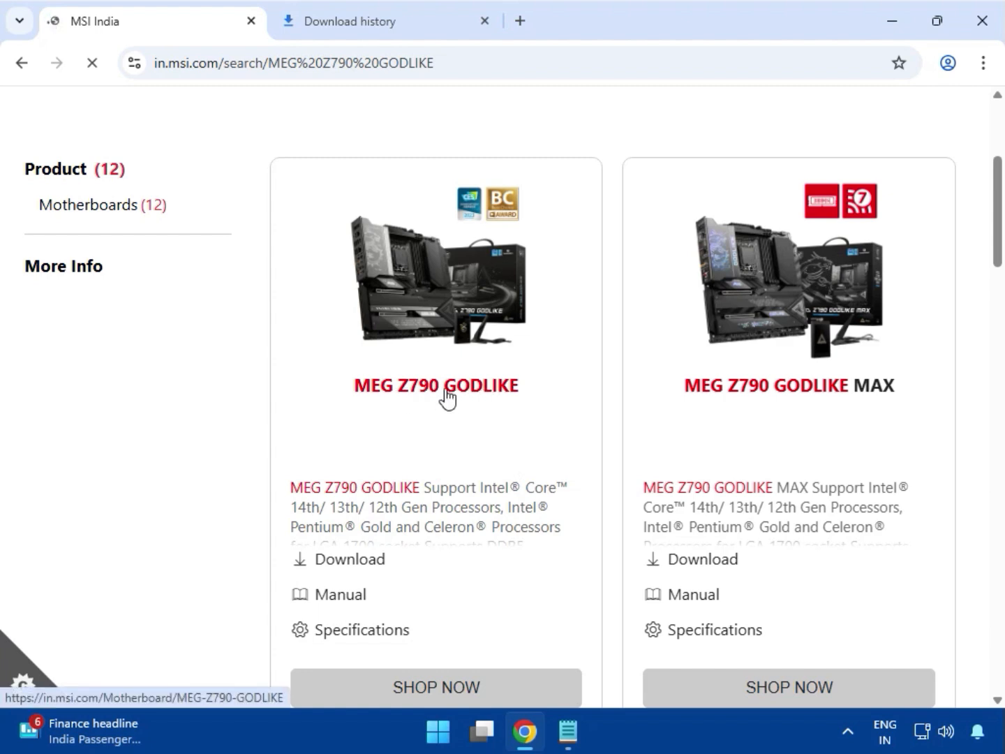
left_click(445, 391)
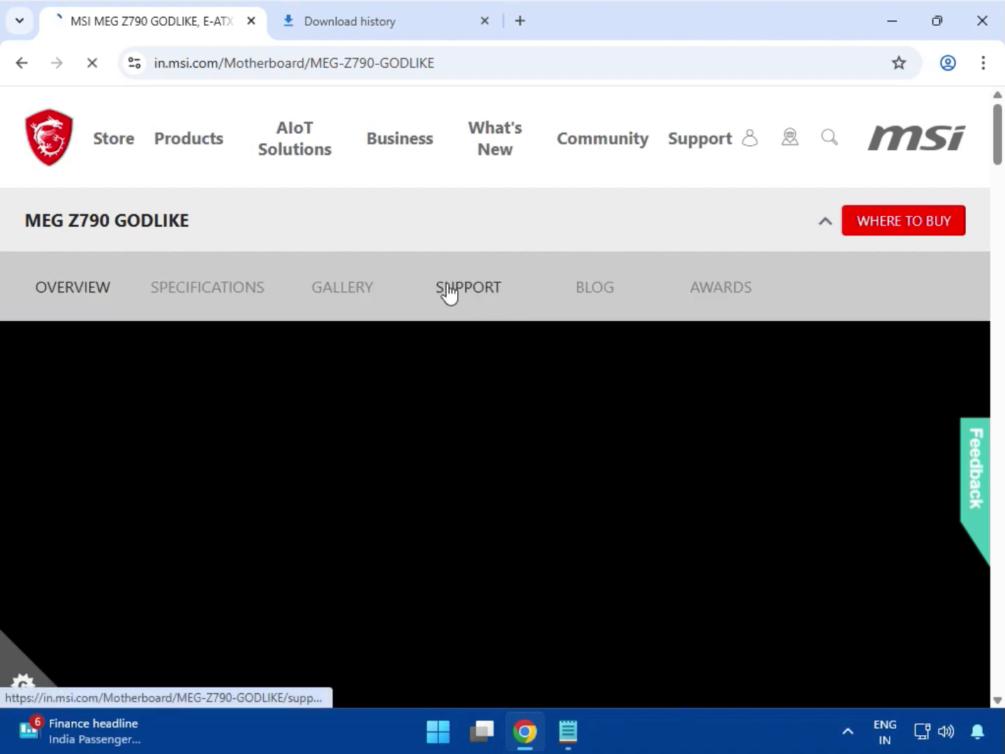
left_click(448, 287)
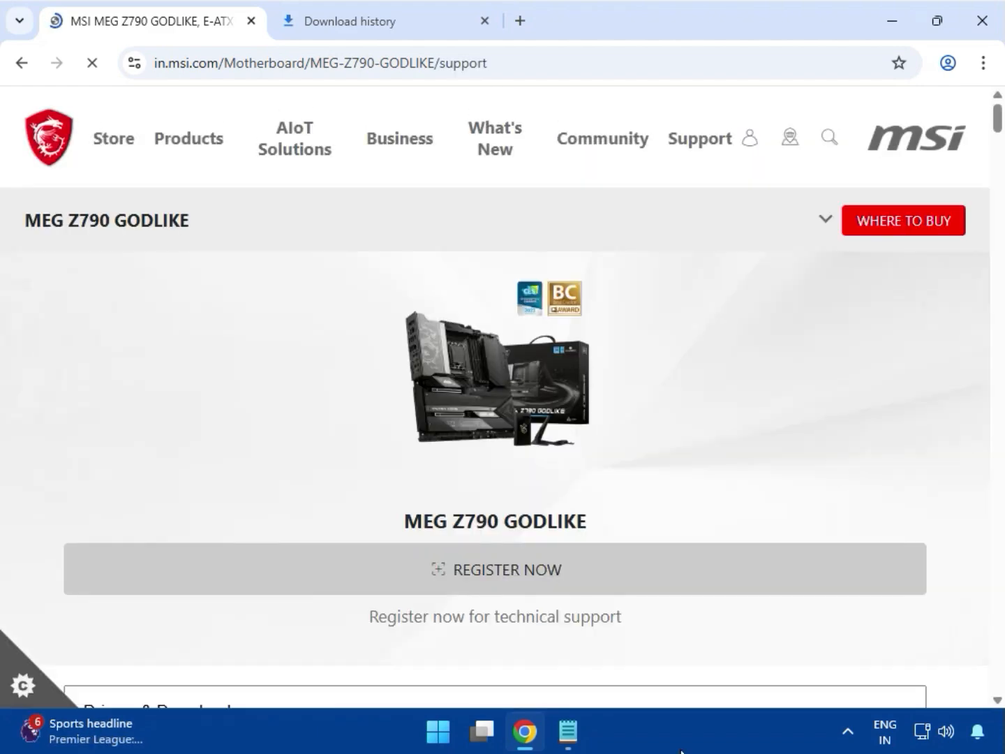
Step: Under Drivers & Downloads, show the Driver category for the Win11 64 operating system
scroll(442, 647, "down", 4)
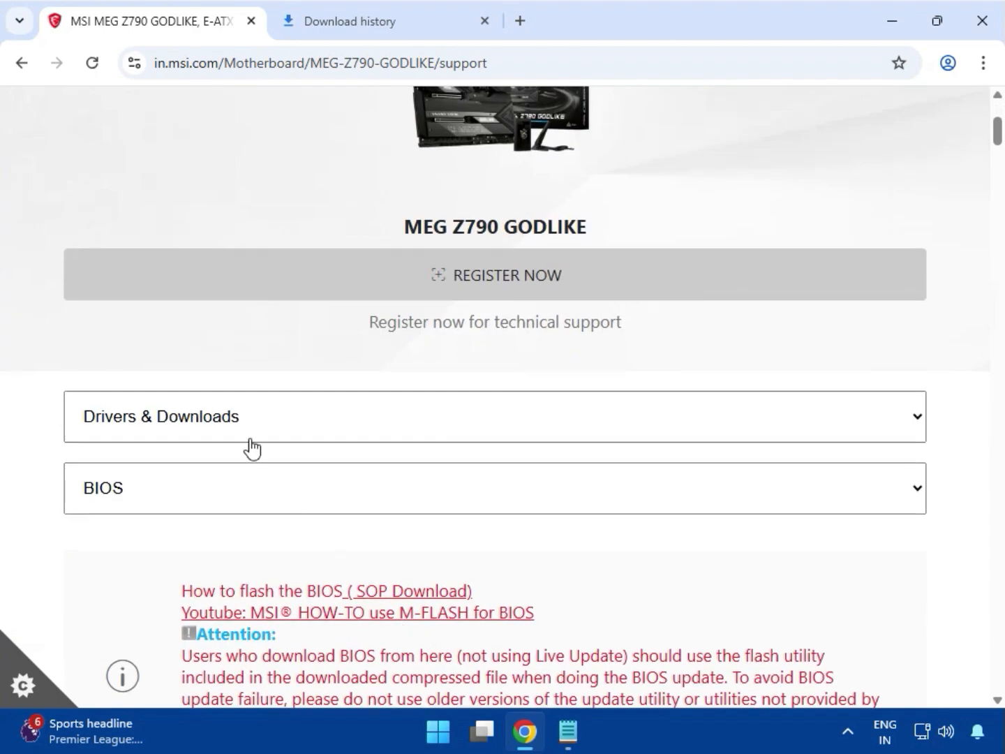
left_click(236, 417)
left_click(249, 459)
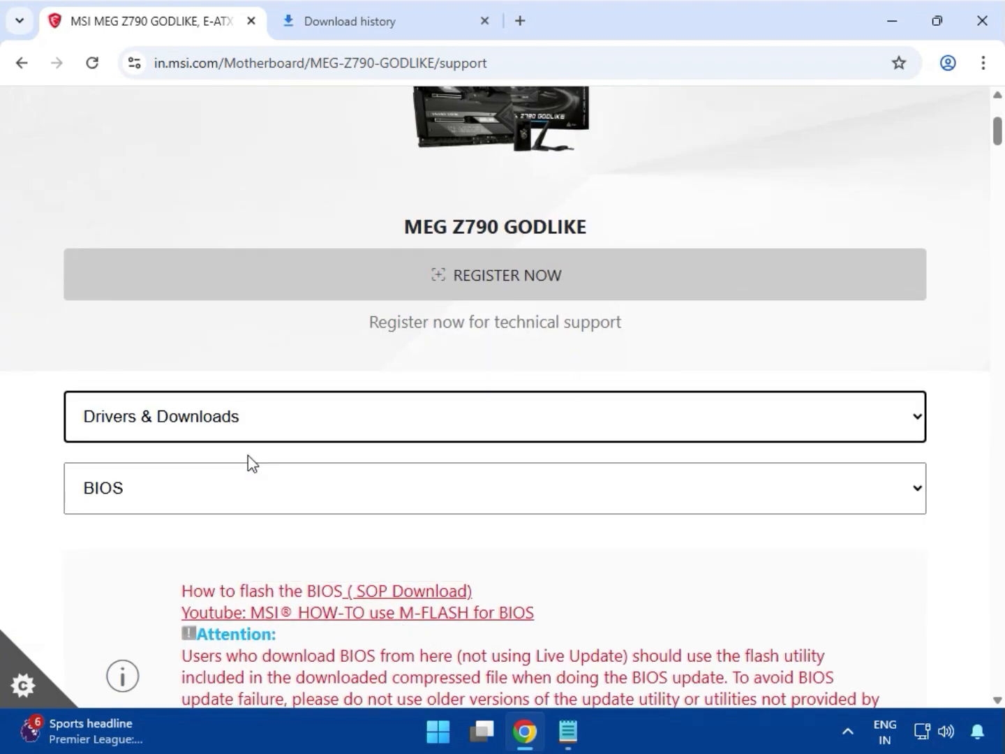
left_click(245, 503)
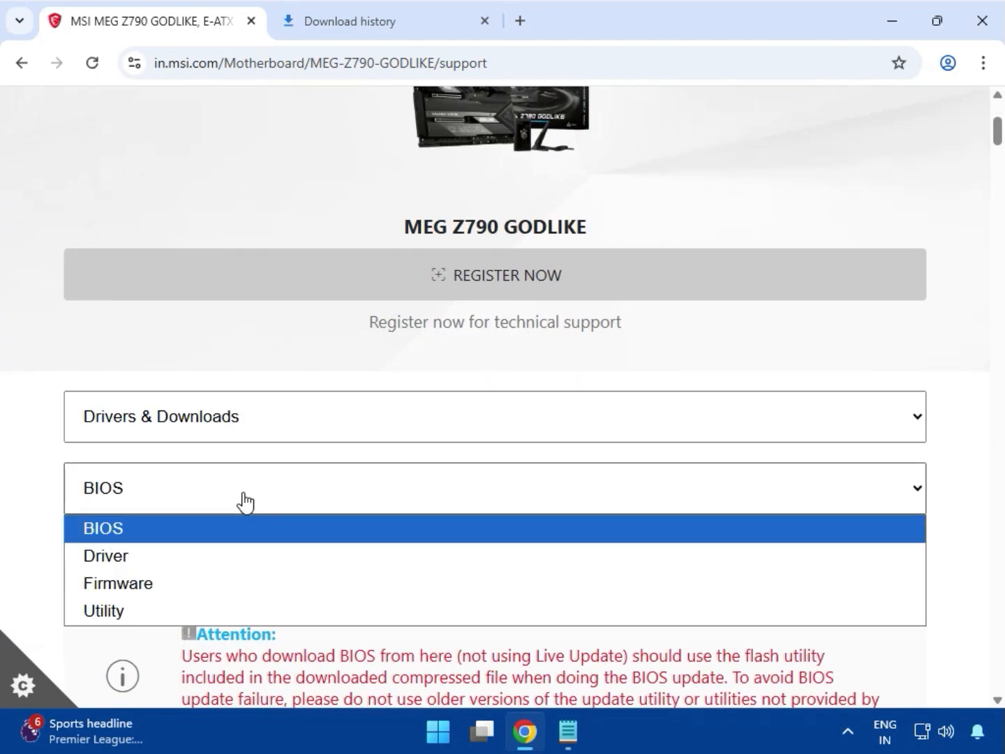
left_click(210, 566)
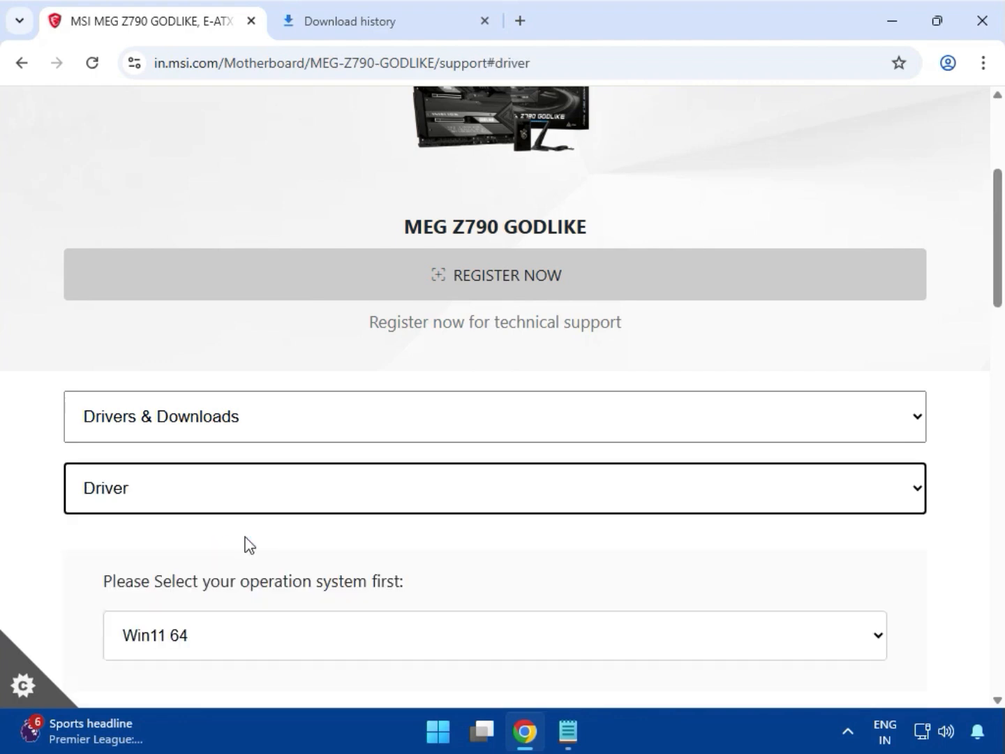
scroll(259, 548, "down", 3)
left_click(213, 450)
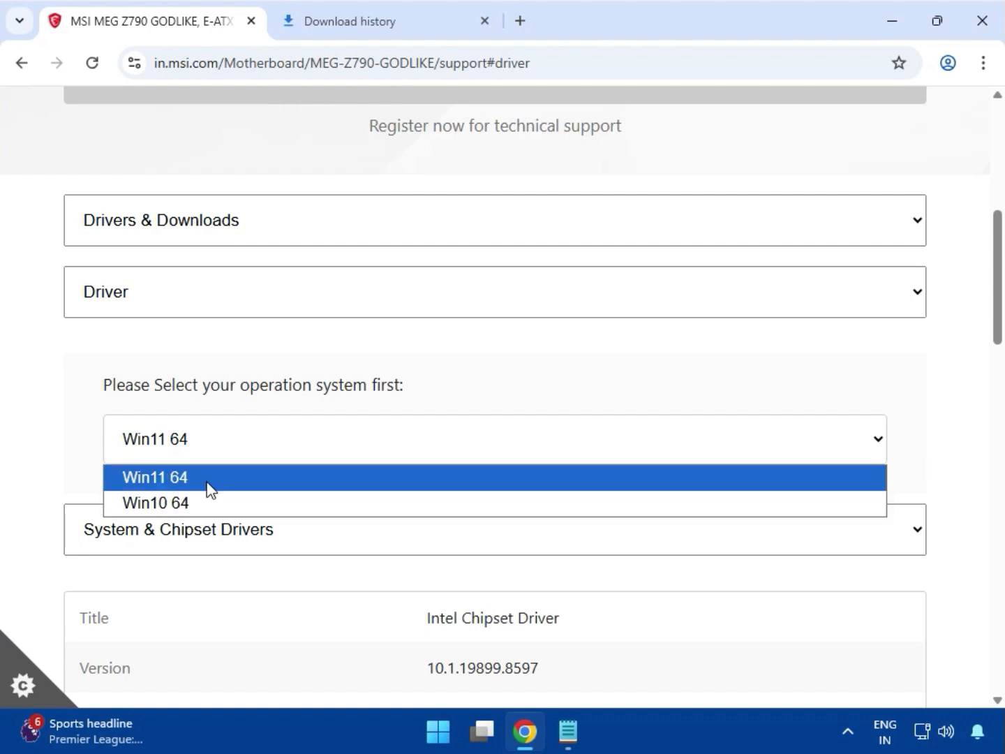
left_click(210, 488)
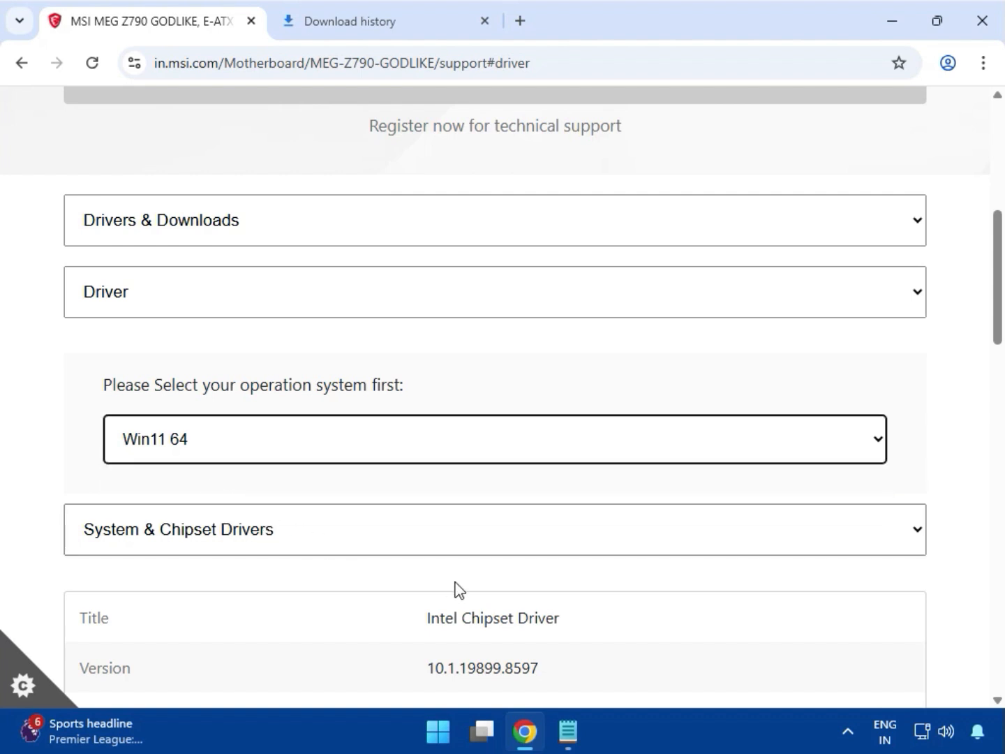
Step: Download the Intel Chipset Driver from System & Chipset Drivers, check the download history, and return to the motherboard's support page
scroll(453, 587, "down", 1)
left_click(160, 446)
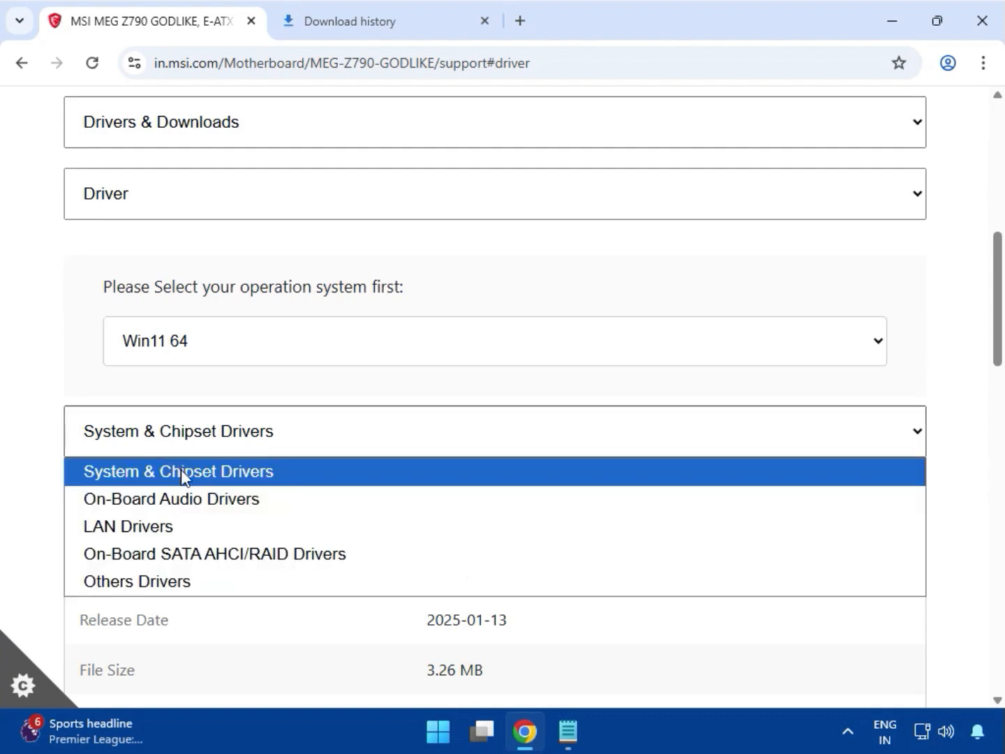
left_click(181, 473)
scroll(387, 520, "down", 1)
scroll(388, 524, "down", 1)
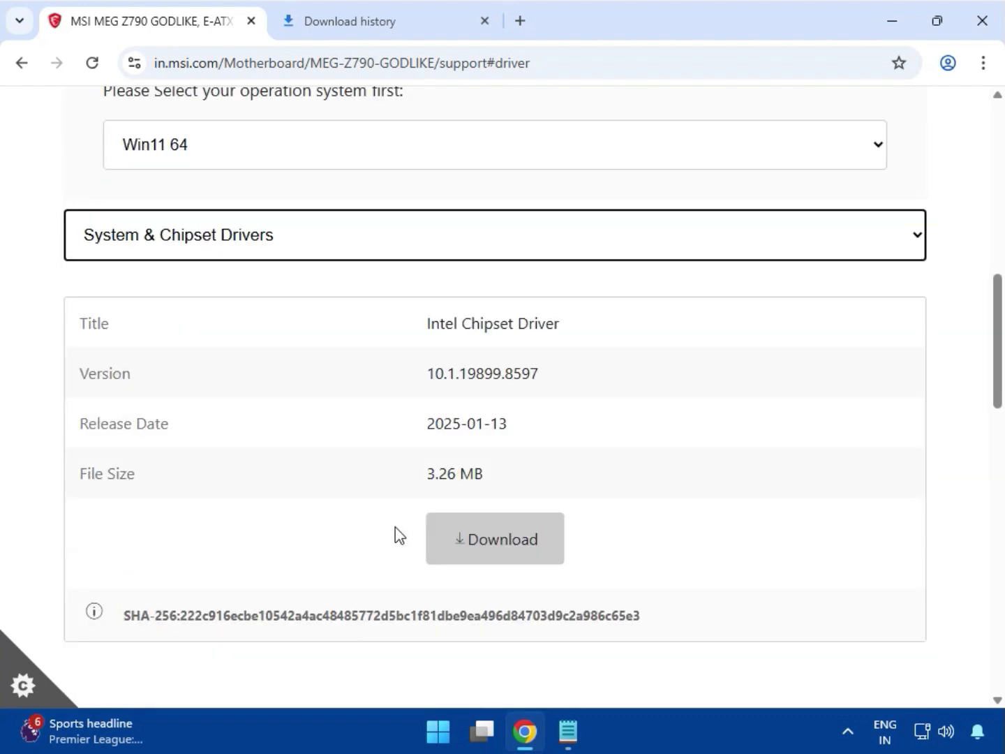
left_click(495, 545)
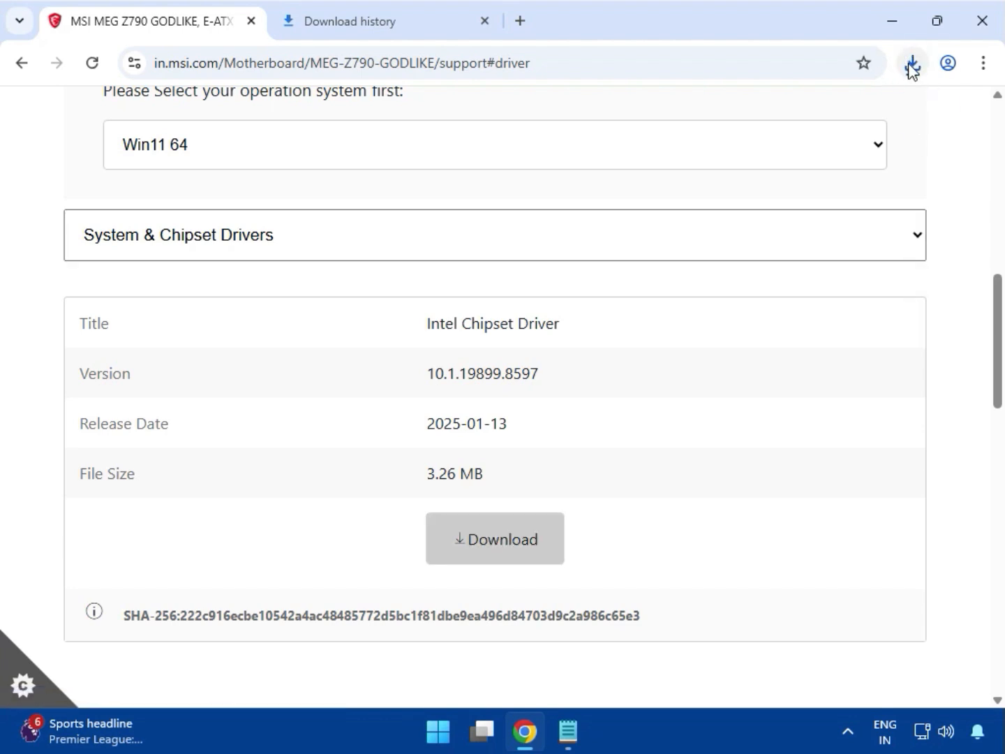
left_click(911, 65)
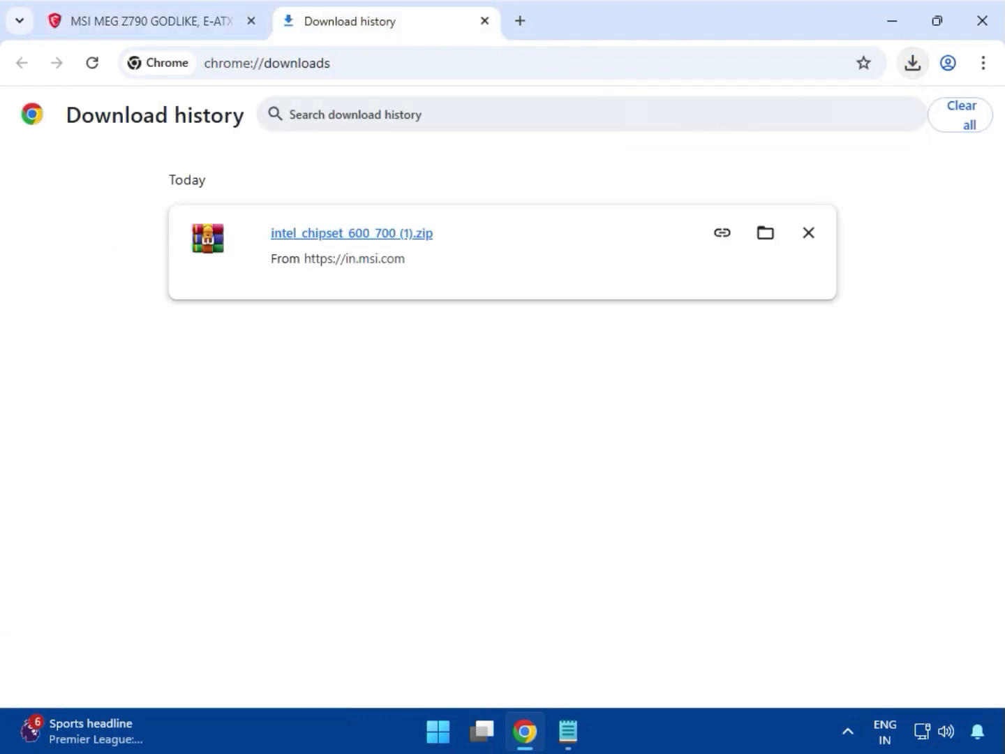
left_click(126, 35)
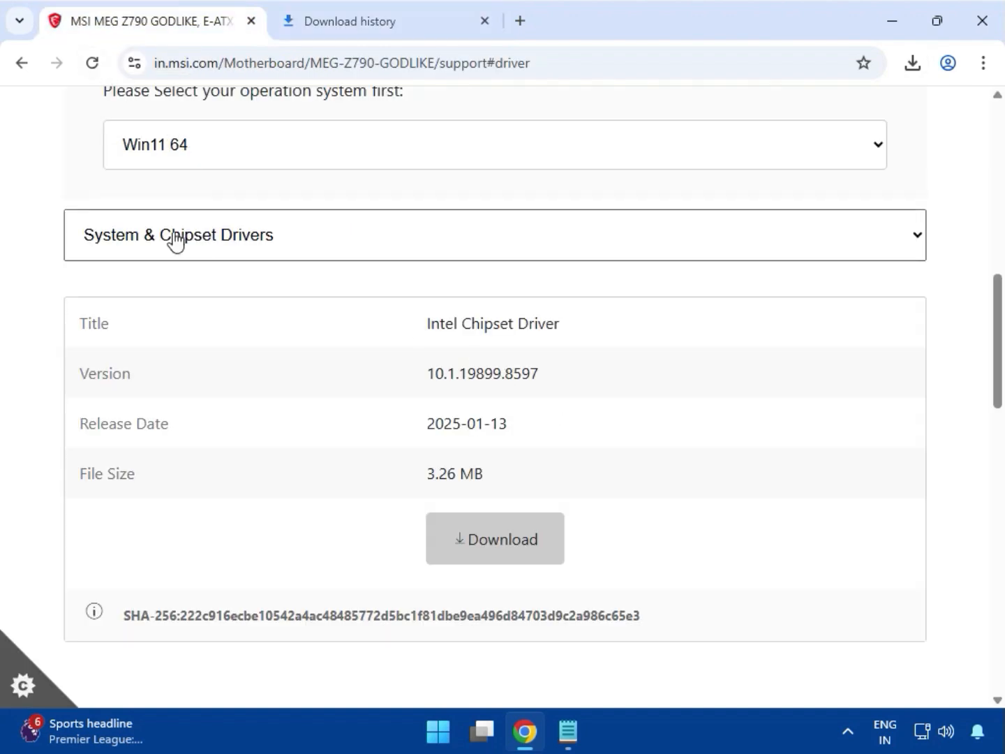
Step: Download the Realtek HD Universal Driver from the On-Board Audio Drivers category
left_click(203, 242)
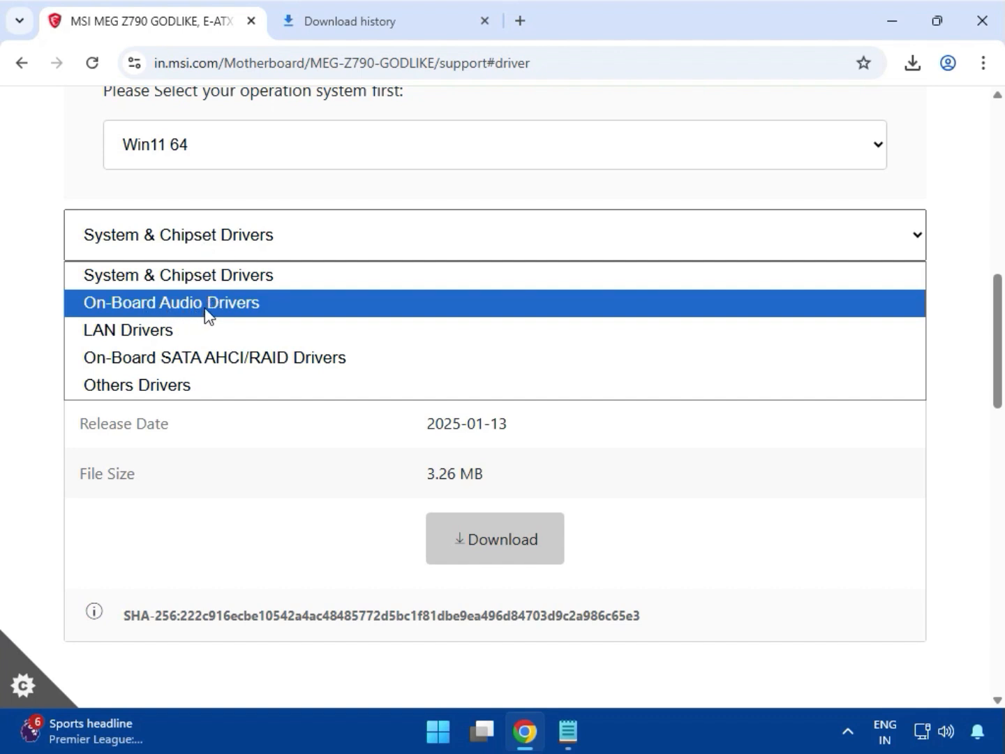
left_click(208, 305)
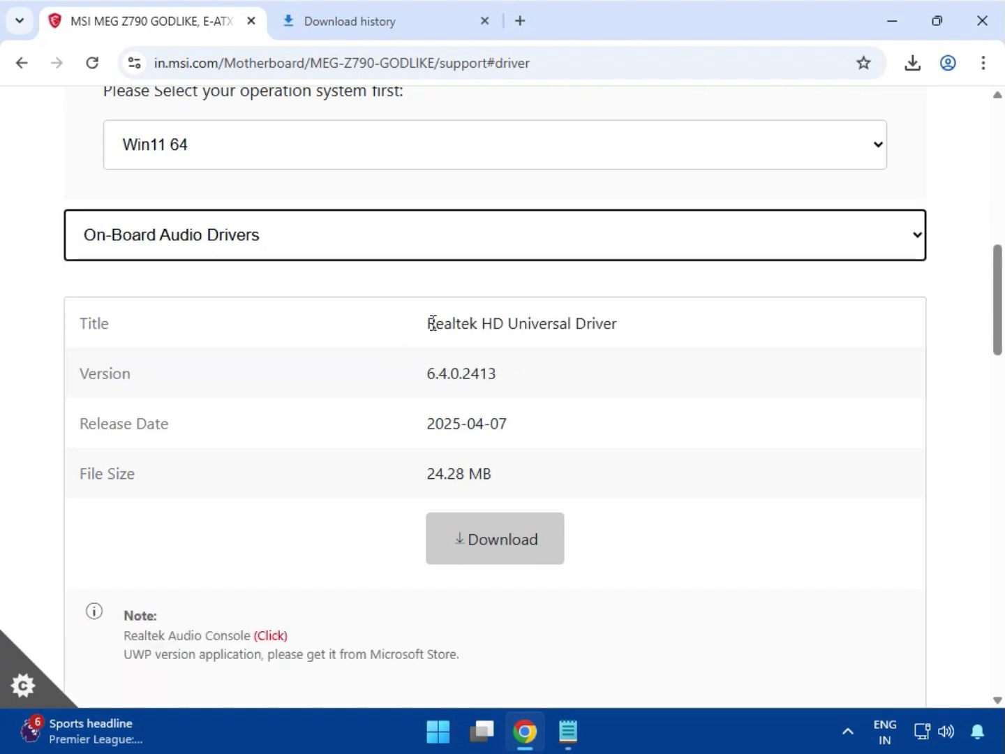
left_click_drag(431, 323, 614, 357)
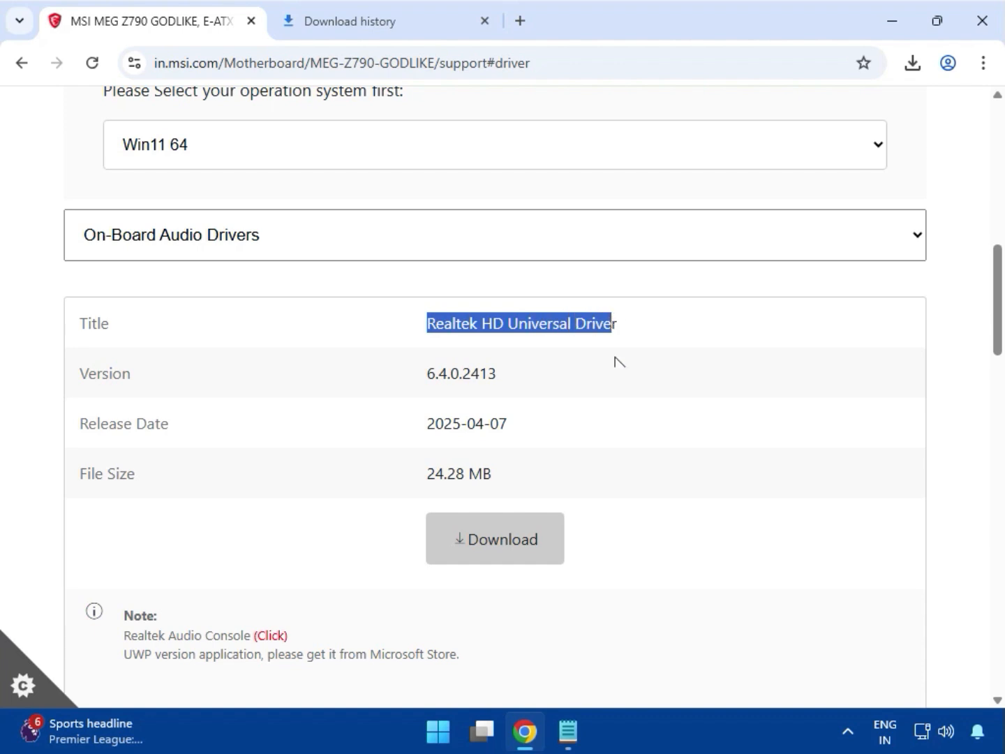
left_click(520, 544)
Step: Look over the remaining audio downloads and download the Intel Network Drivers from the LAN Drivers category
scroll(519, 541, "down", 4)
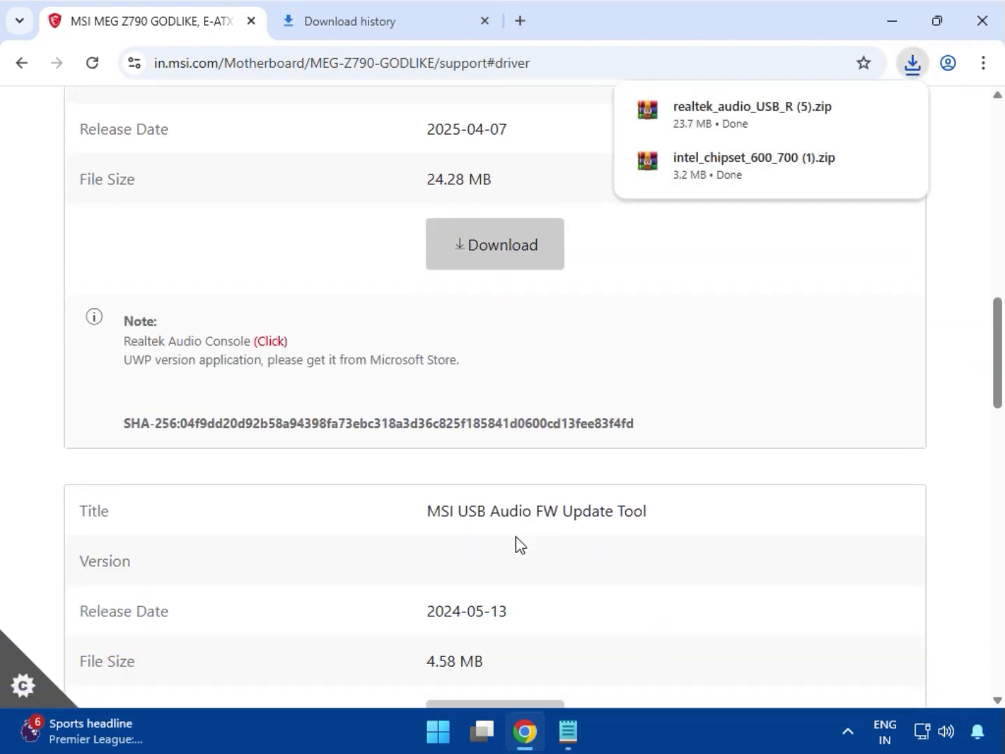
scroll(516, 537, "down", 1)
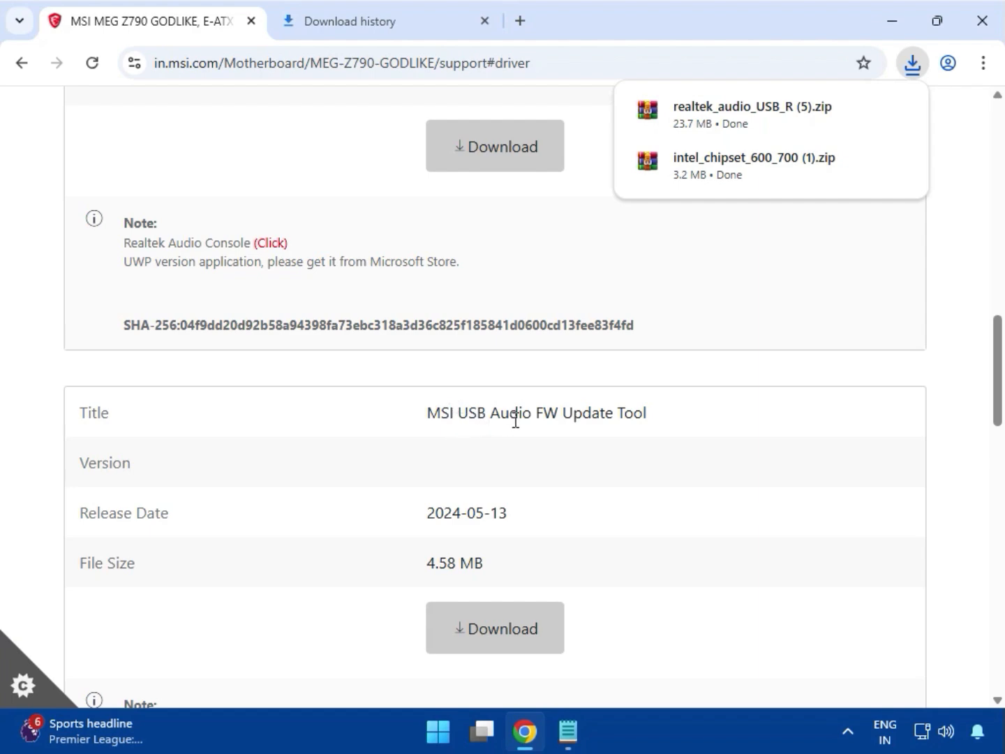
scroll(569, 511, "down", 5)
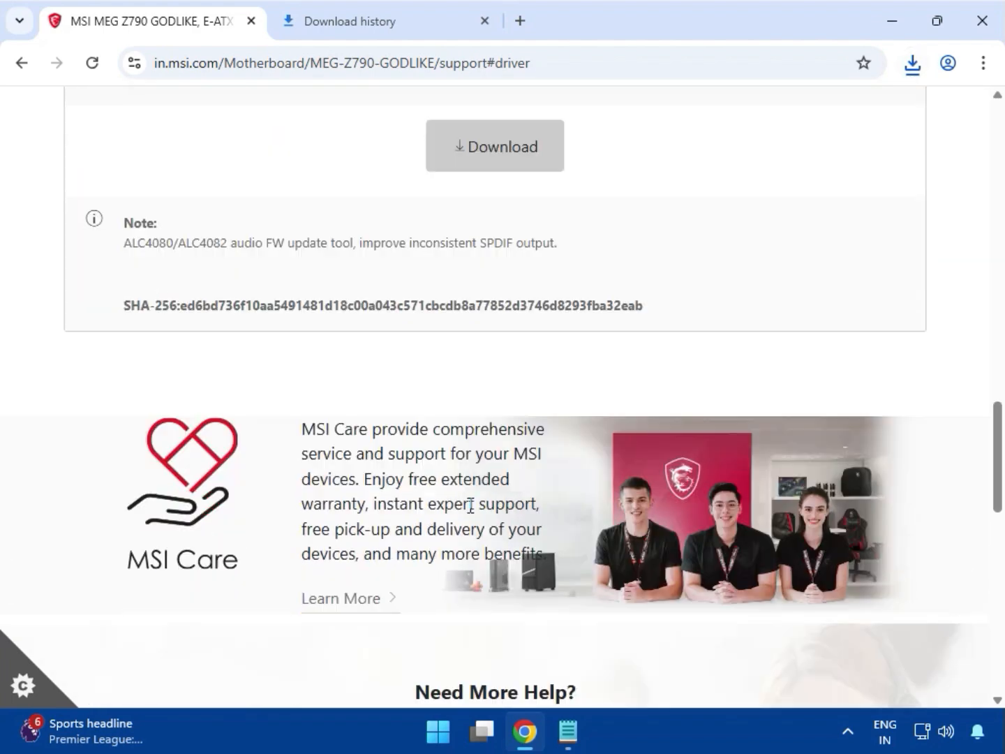
scroll(554, 468, "up", 5)
scroll(348, 464, "up", 7)
scroll(273, 437, "down", 1)
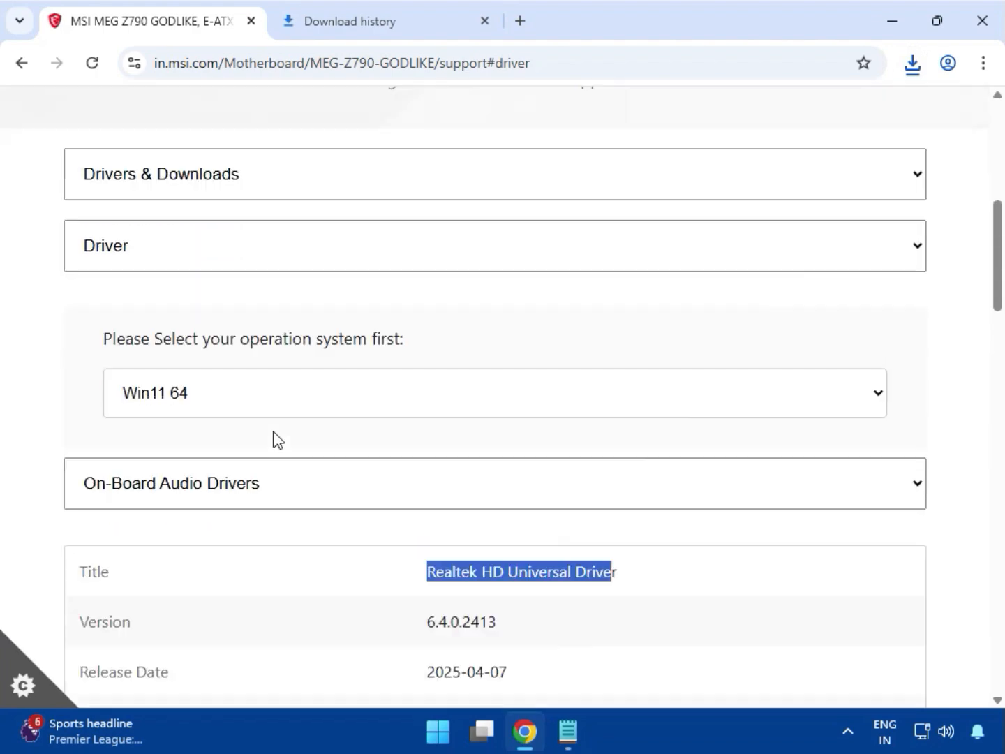
scroll(275, 437, "down", 3)
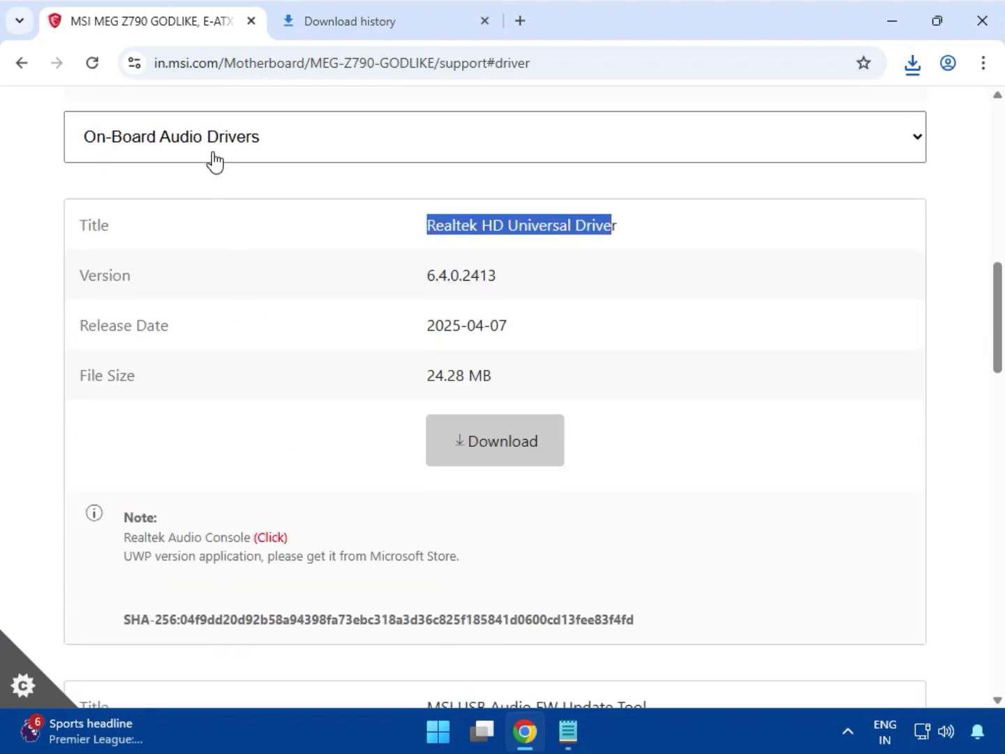
left_click(215, 149)
left_click(201, 232)
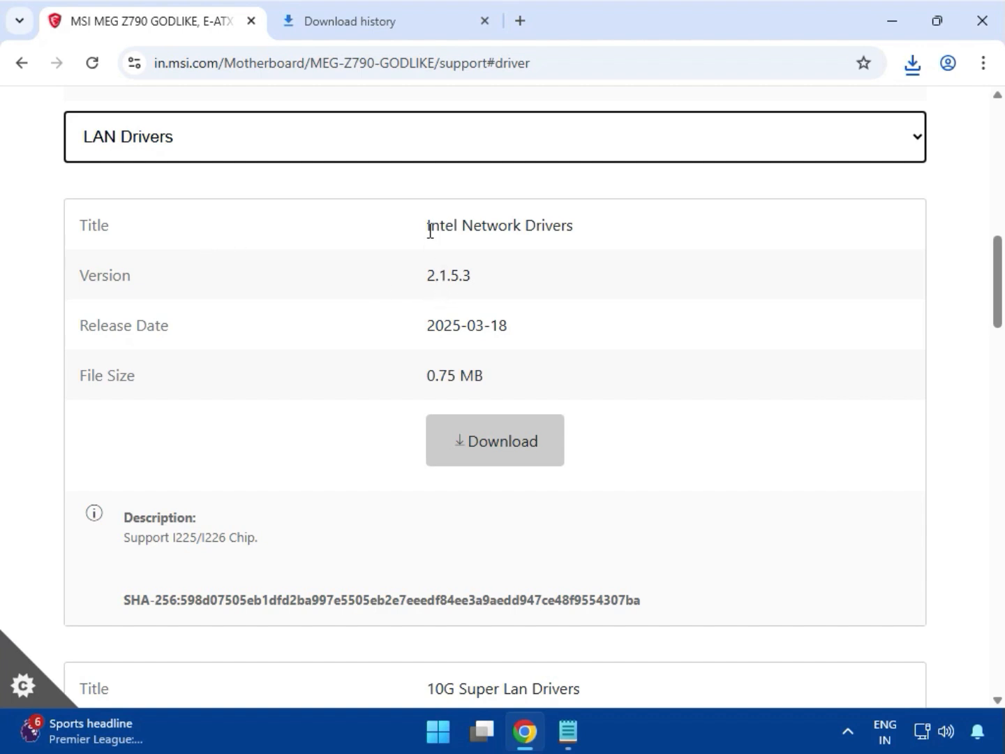
left_click_drag(429, 230, 585, 239)
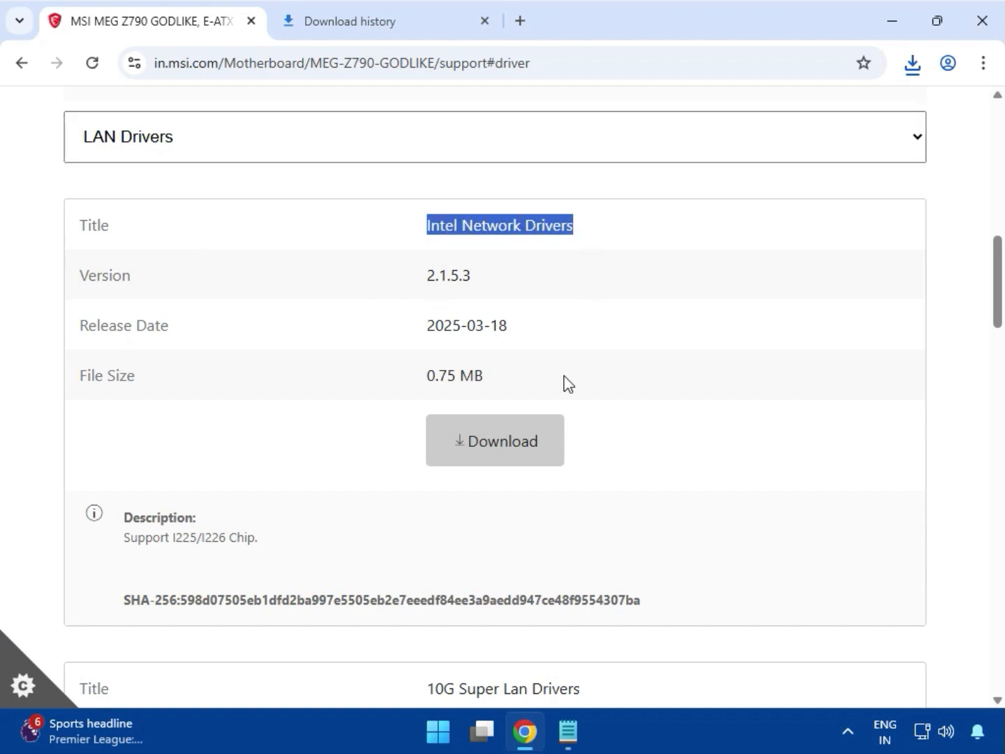
left_click(529, 435)
Step: Download the 10G Super Lan Drivers from the LAN Drivers category
scroll(524, 436, "down", 3)
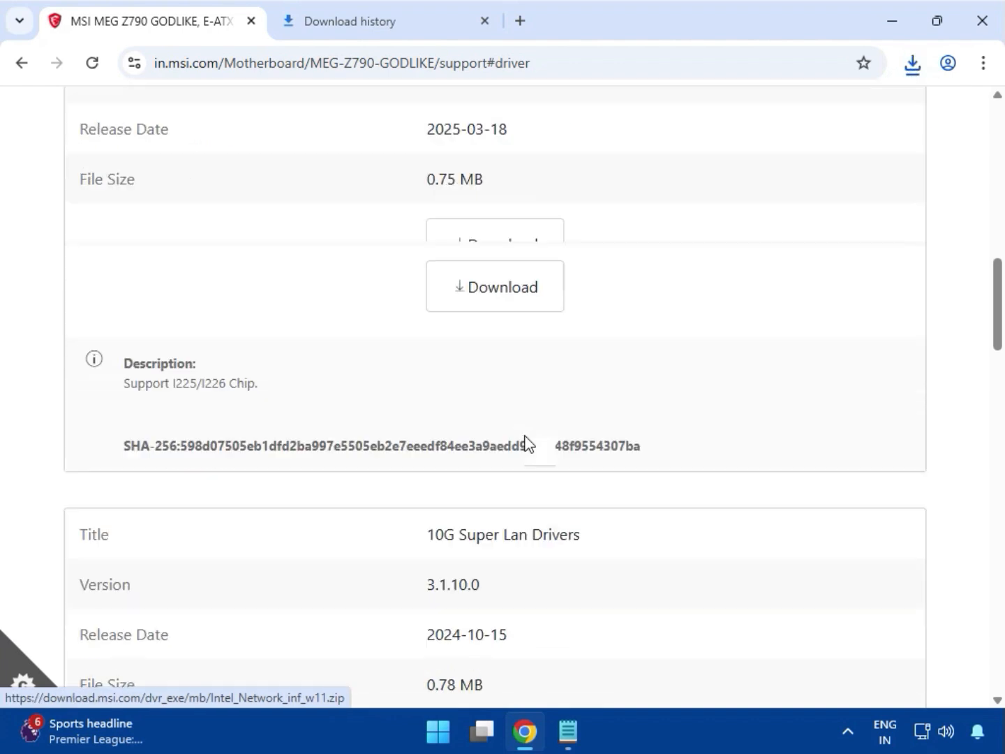
scroll(527, 442, "down", 3)
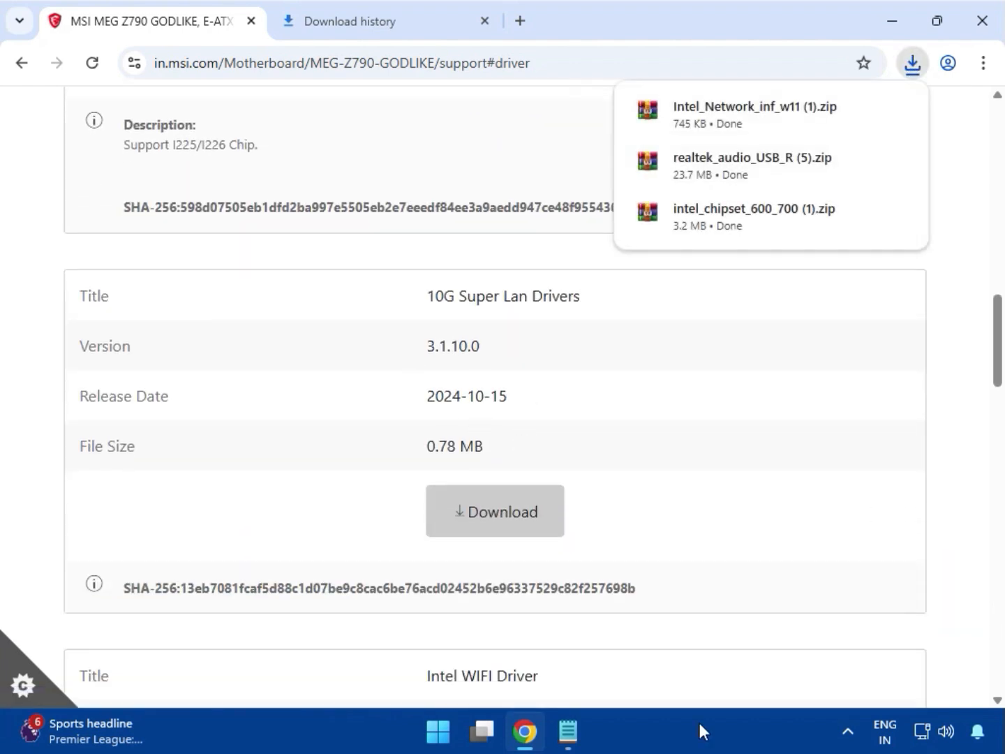
left_click(475, 520)
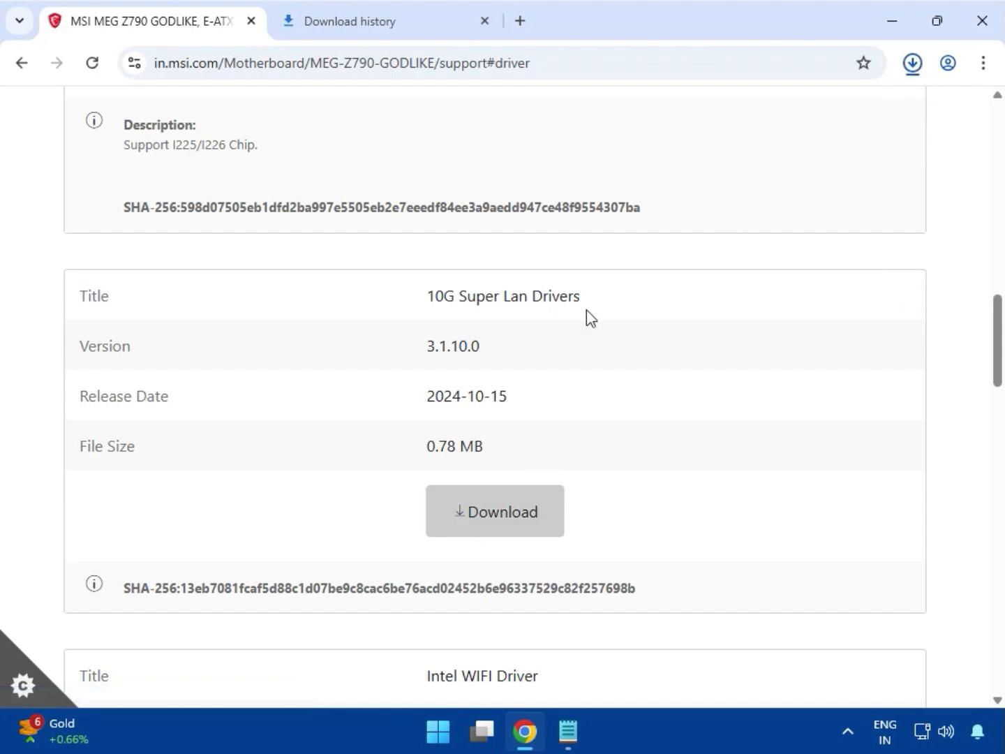
Step: Download the Intel WIFI Driver from the LAN Drivers category
scroll(586, 317, "down", 3)
scroll(531, 393, "down", 3)
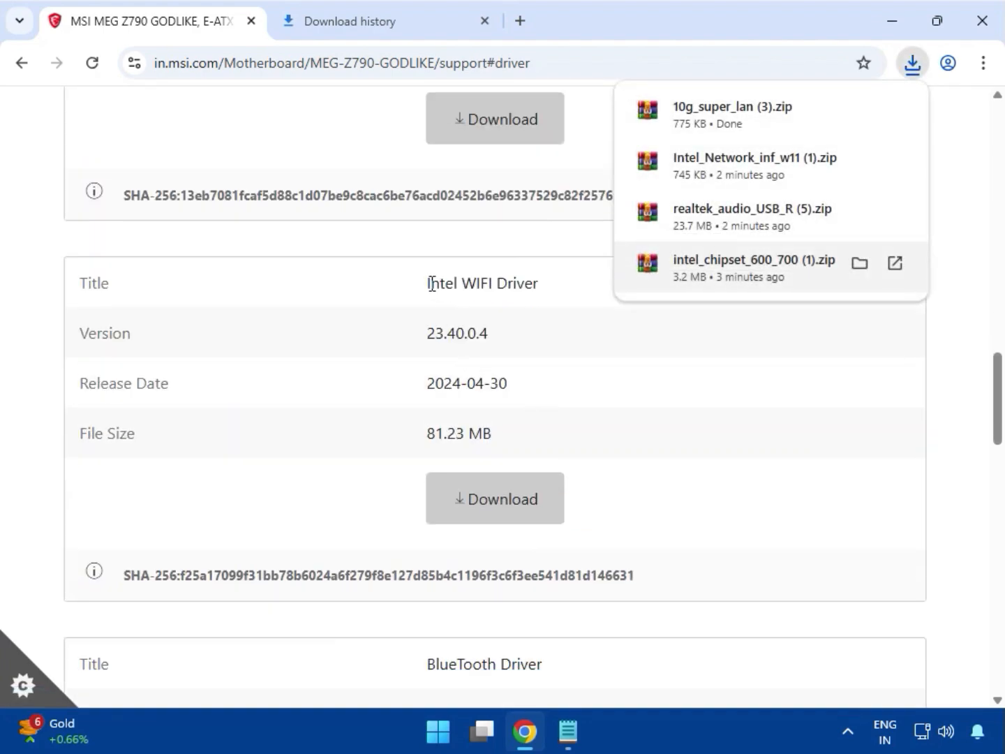
left_click_drag(428, 282, 534, 283)
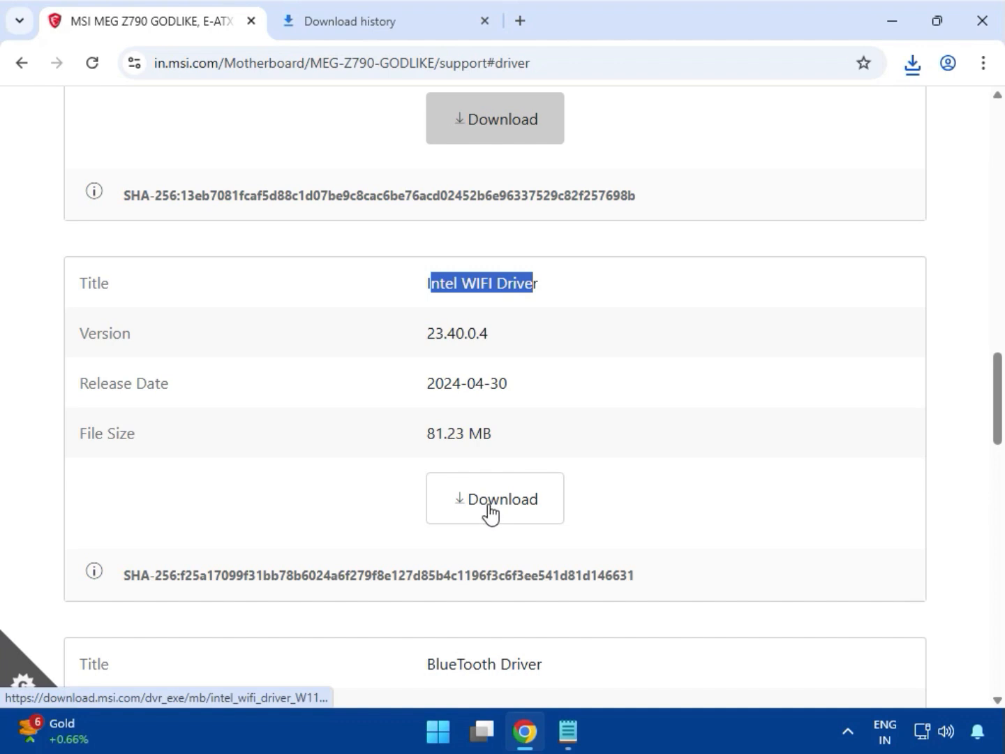
scroll(485, 514, "down", 4)
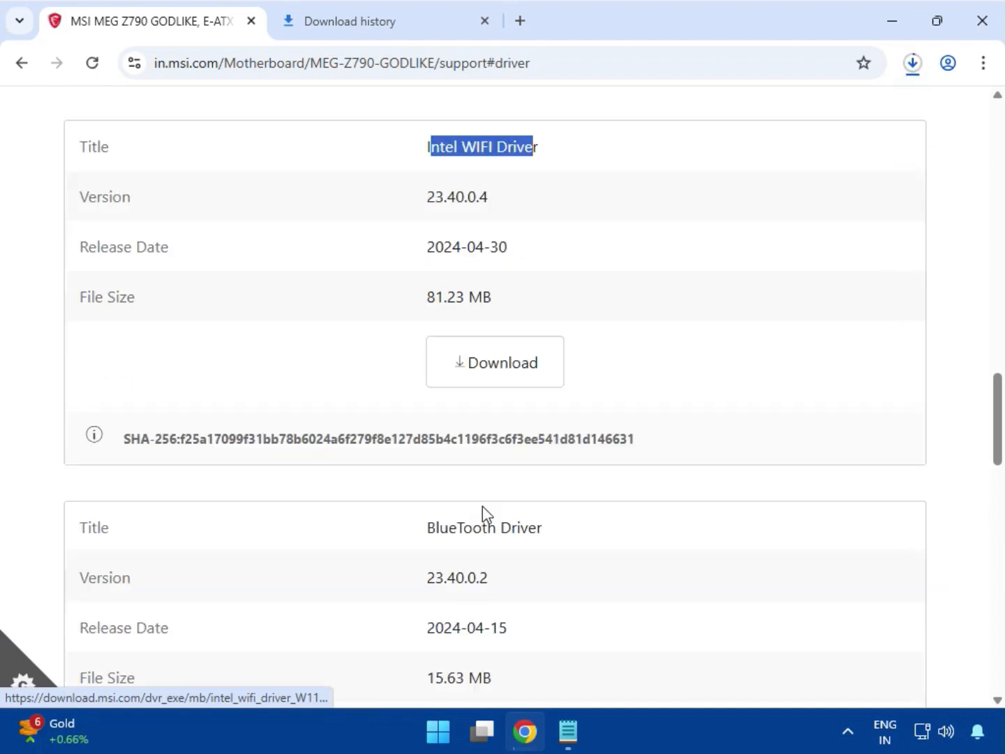
Step: Download the BlueTooth Driver from the LAN Drivers category
left_click_drag(435, 374, 547, 380)
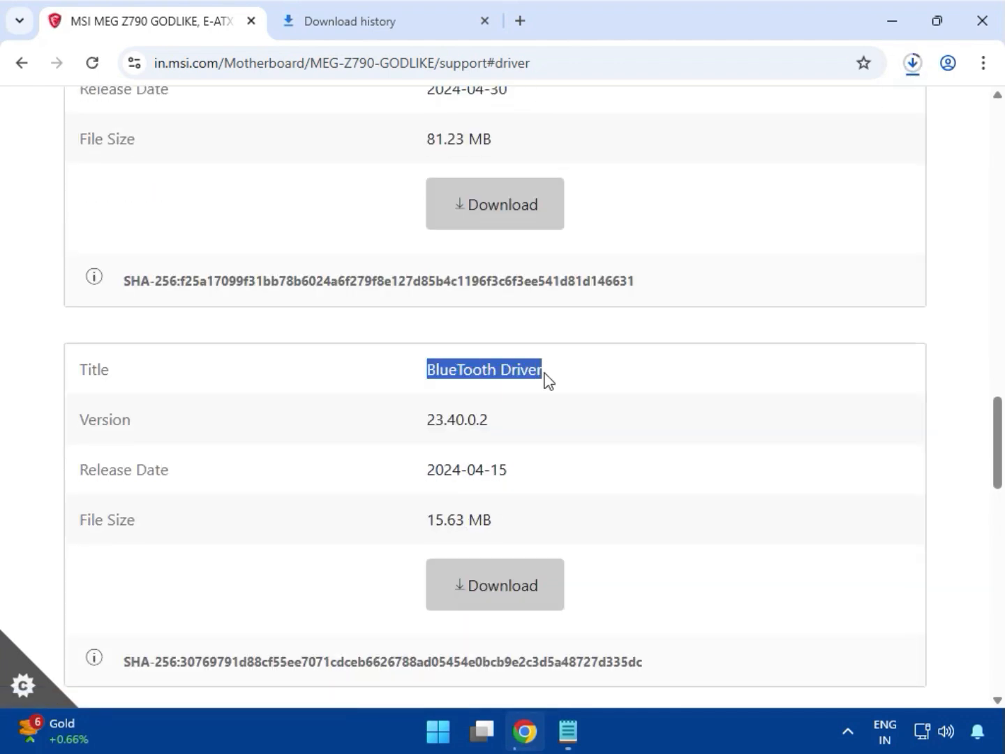
left_click(500, 589)
scroll(499, 588, "down", 3)
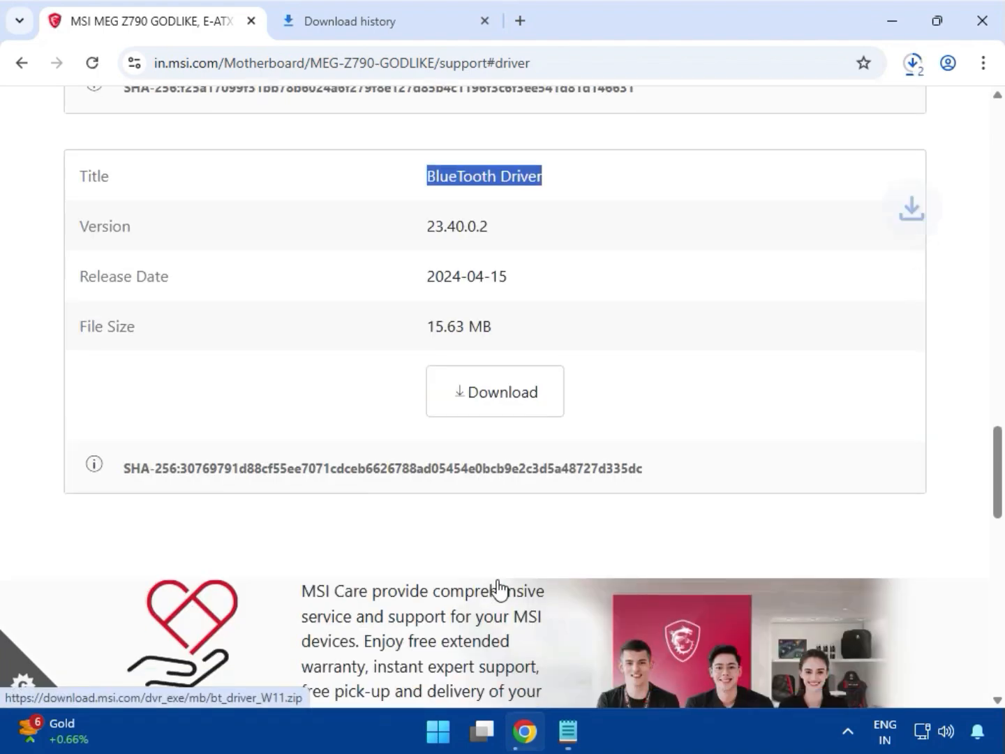
Step: Go back to the driver category selector above the LAN downloads and display its available categories
scroll(377, 556, "up", 13)
scroll(377, 556, "up", 7)
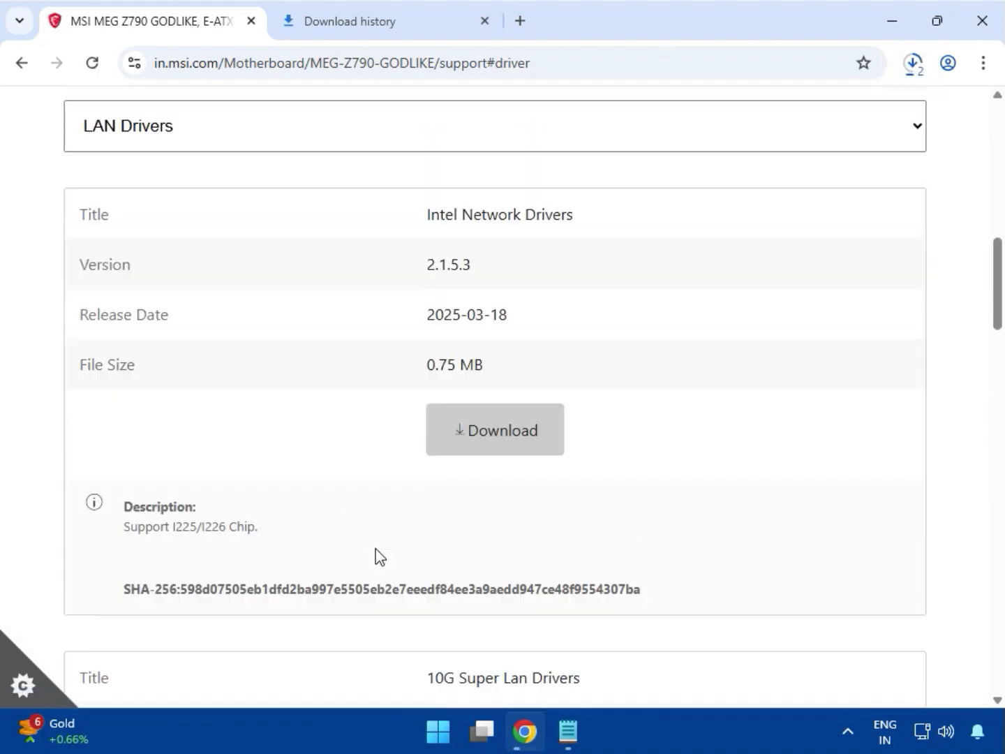
left_click(140, 339)
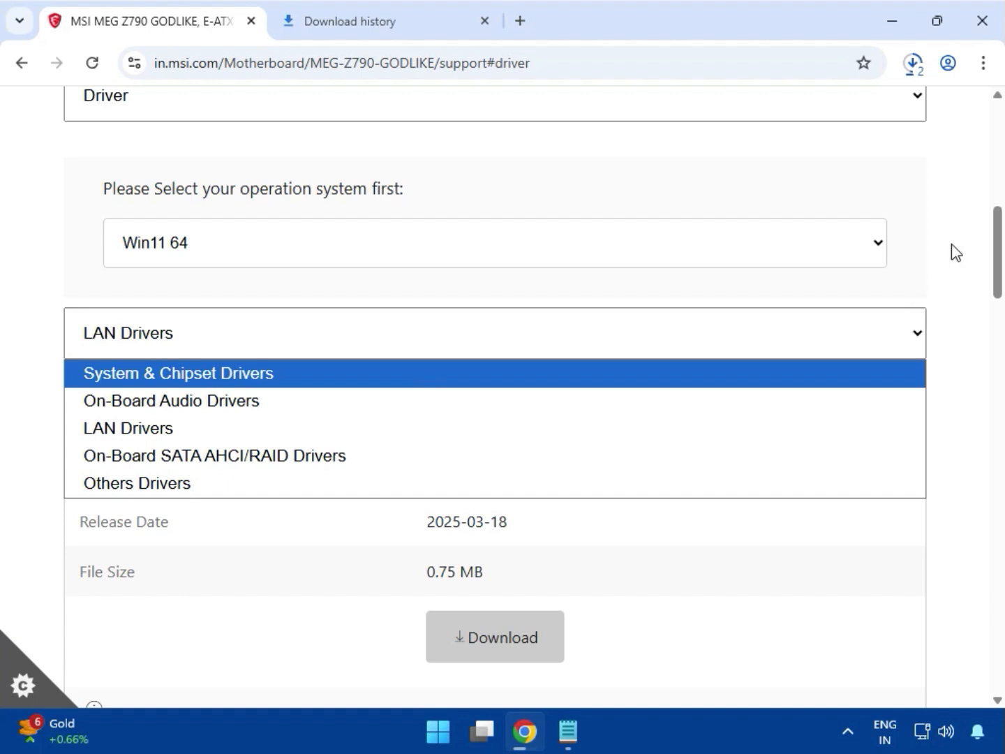
Step: Open the full download history and show intel_rst_20.1.zip in its download folder
left_click(915, 67)
left_click(915, 67)
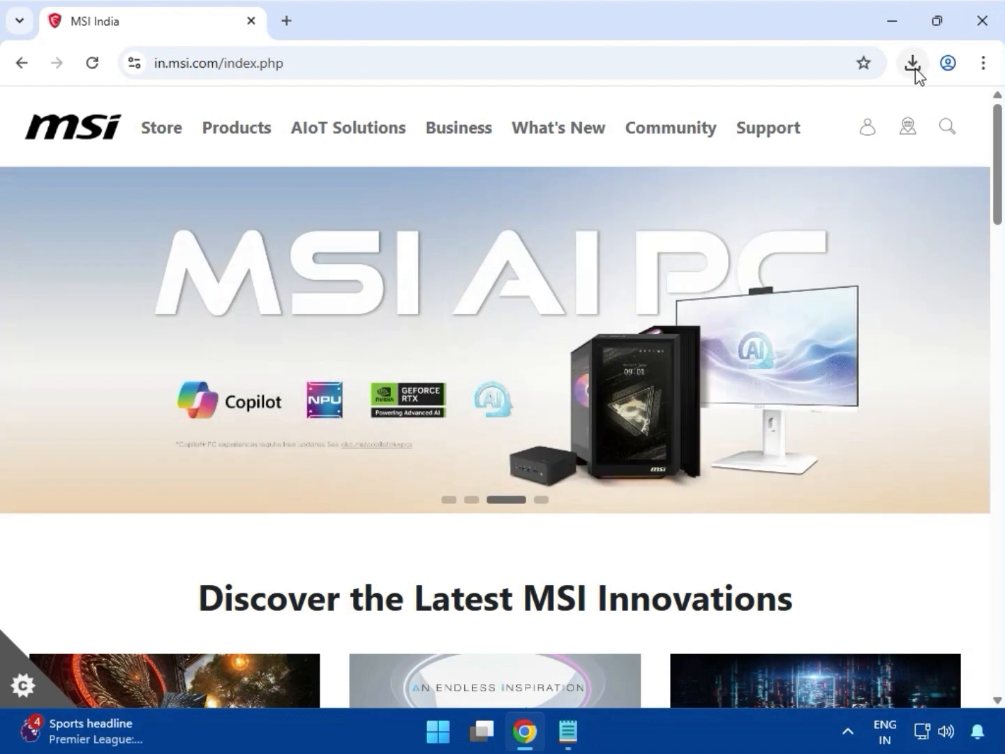
left_click(914, 68)
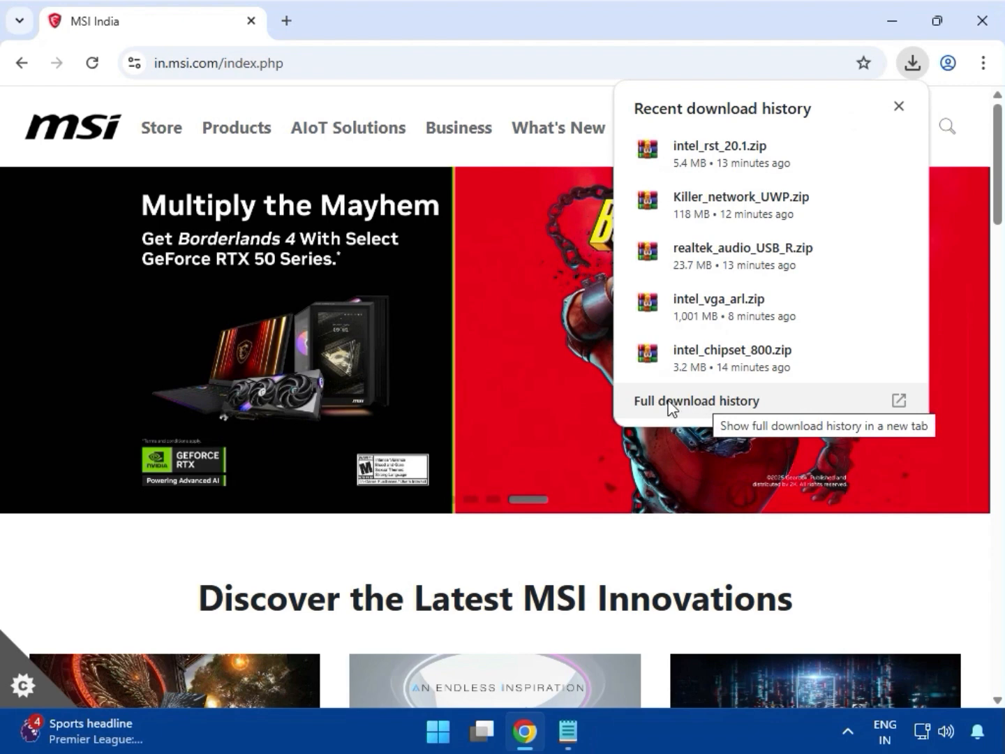
left_click(681, 403)
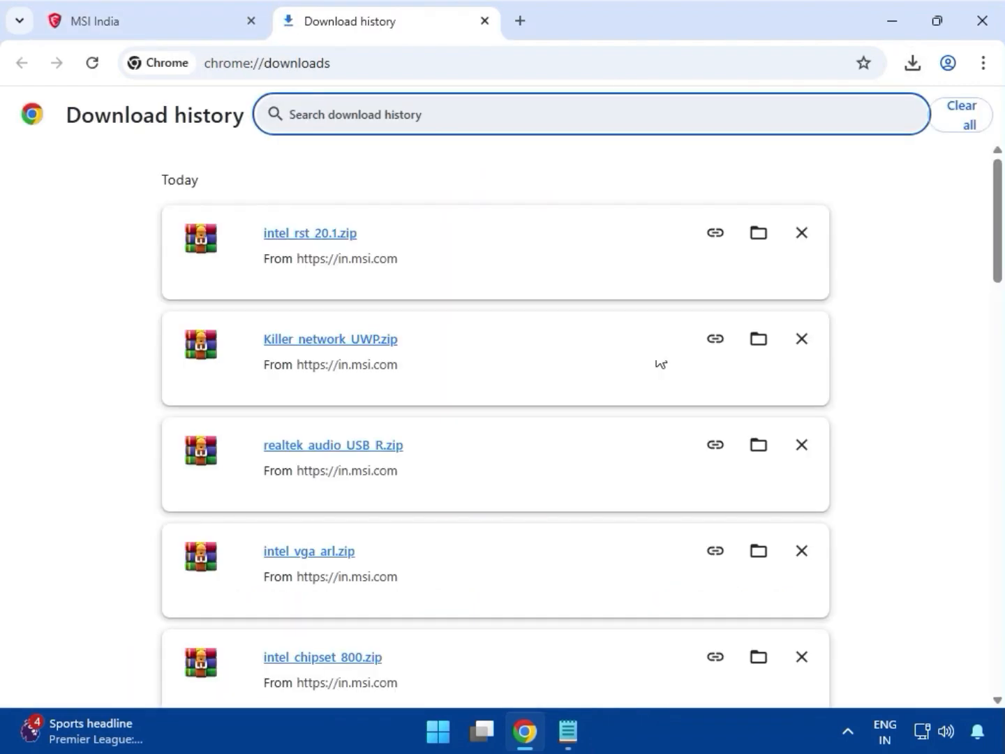
left_click(758, 238)
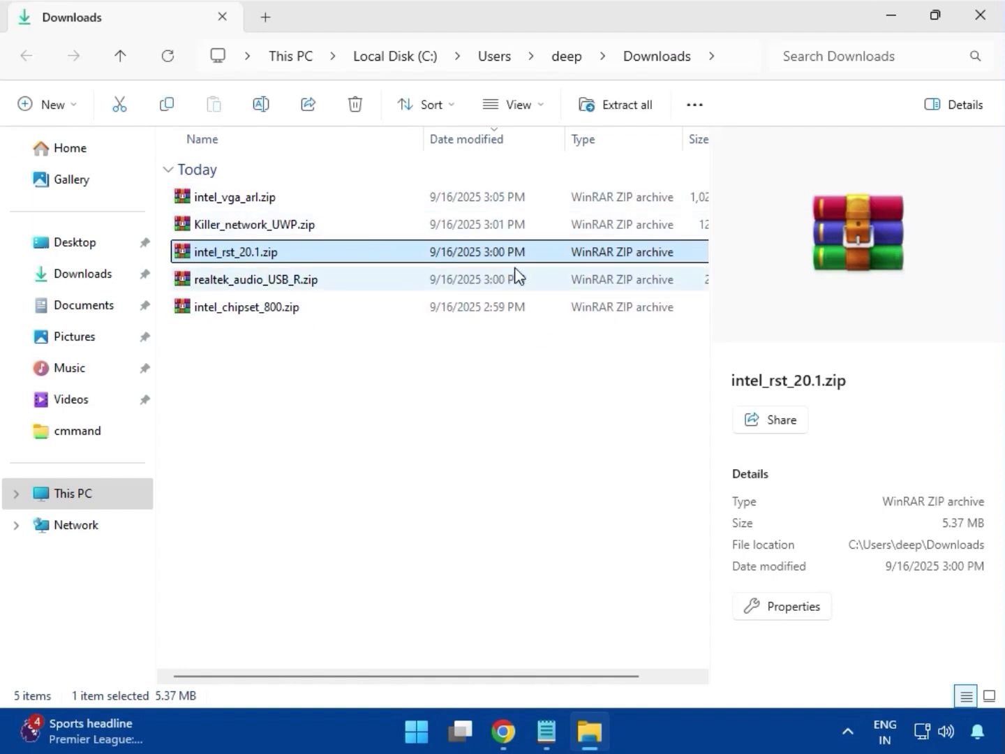
Step: Open the intel_vga_arl.zip archive from Downloads, dismissing the licence reminder, and enter its Intel VGA Driver folder
left_click(210, 202)
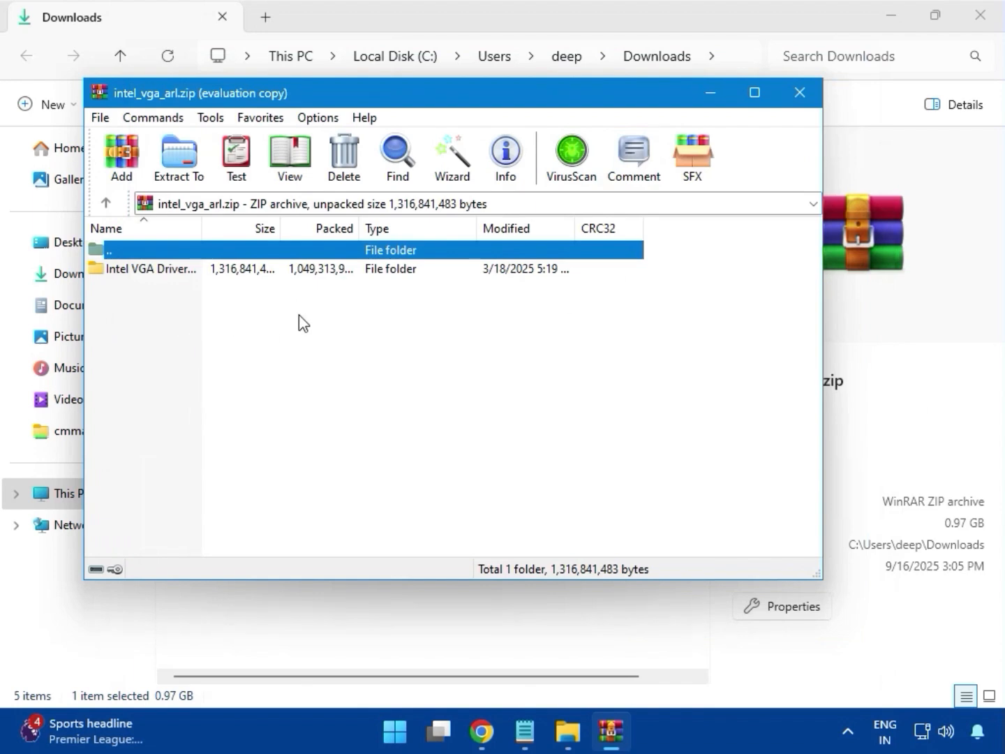
left_click(800, 97)
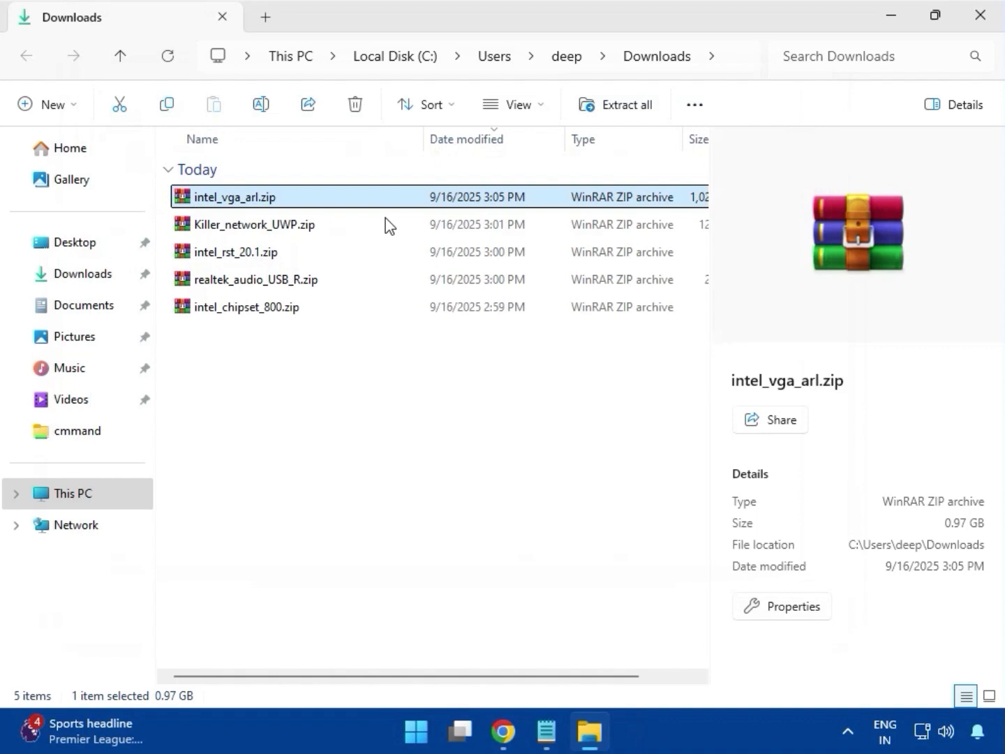
double_click(242, 198)
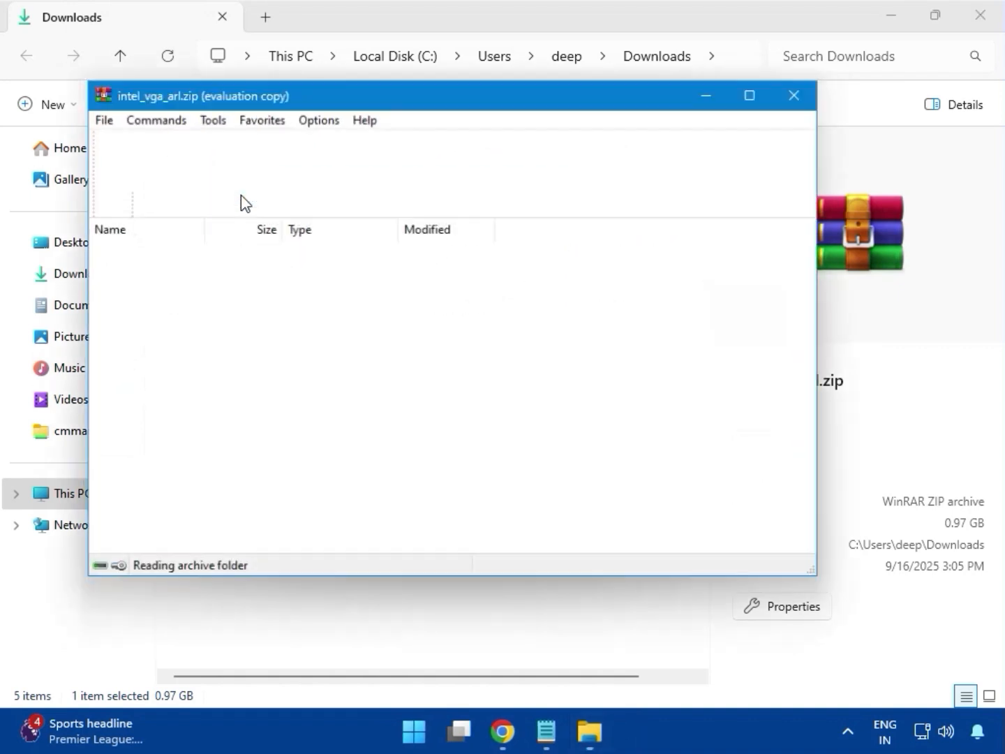
left_click(870, 60)
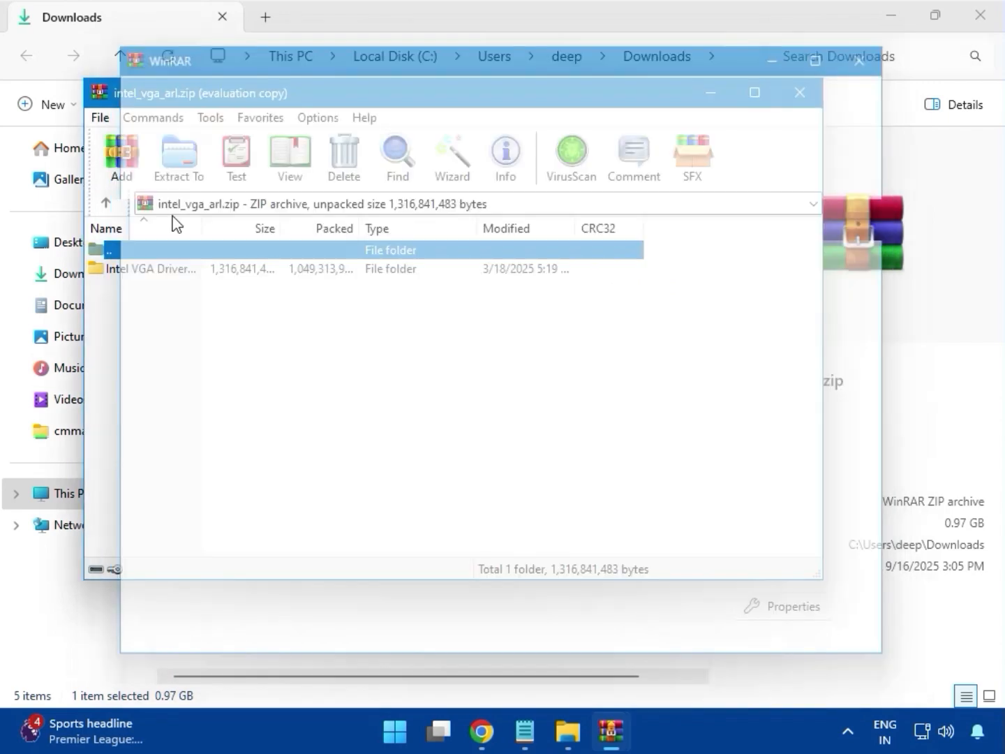
double_click(136, 272)
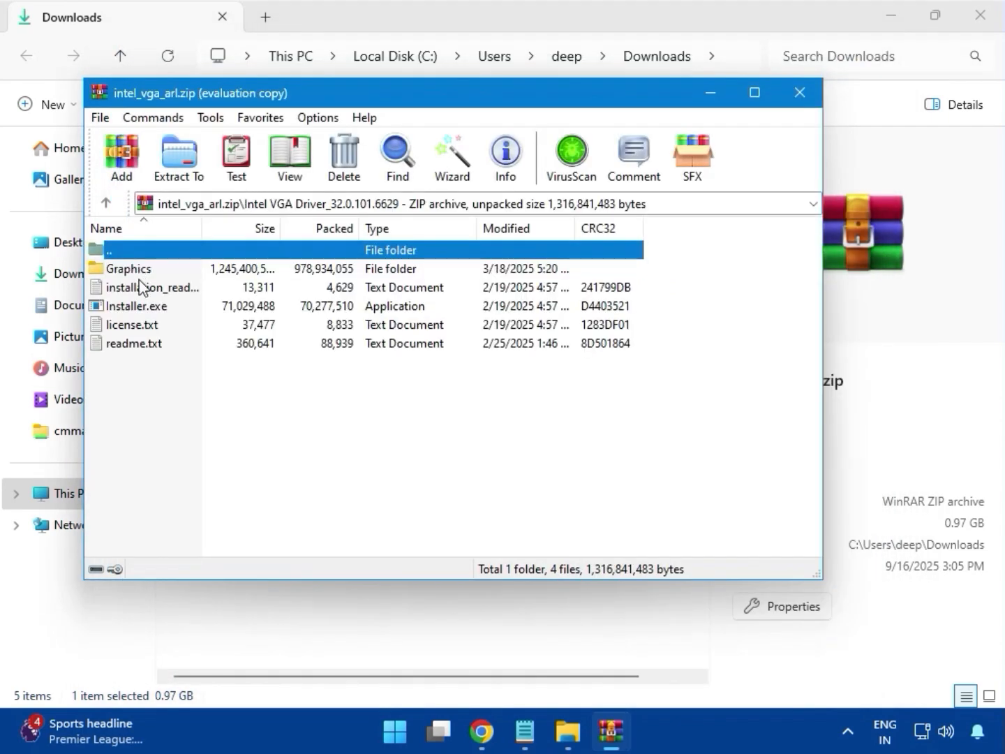
Step: Run Installer.exe with permission to make changes, begin the Intel graphics driver installation, and close the archive when done
left_click(148, 309)
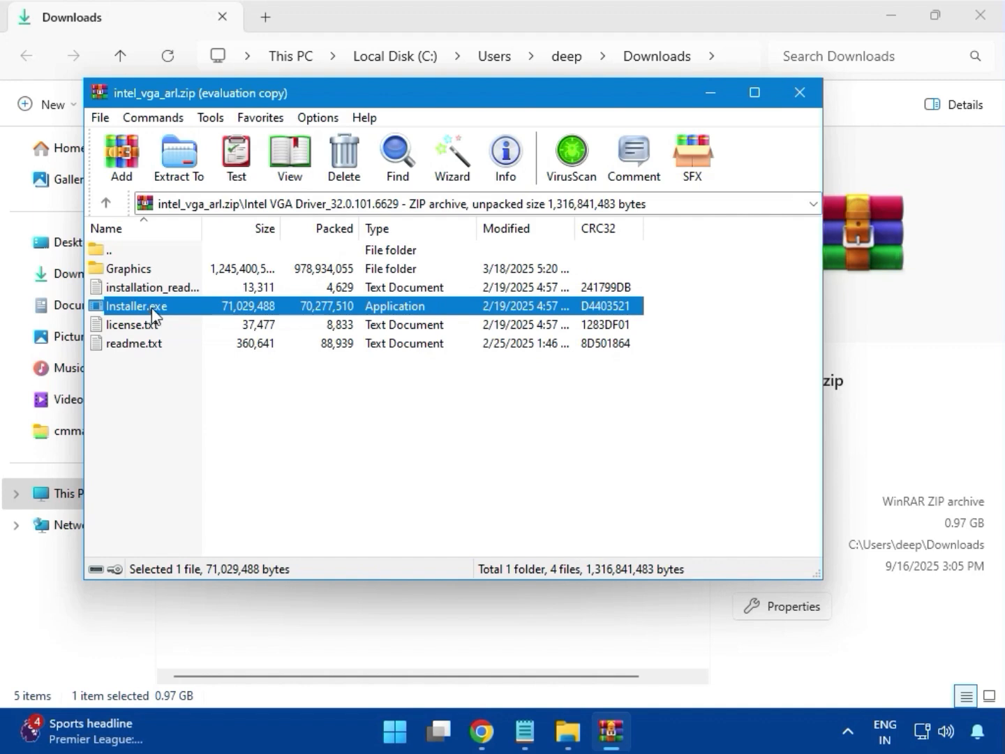
double_click(149, 309)
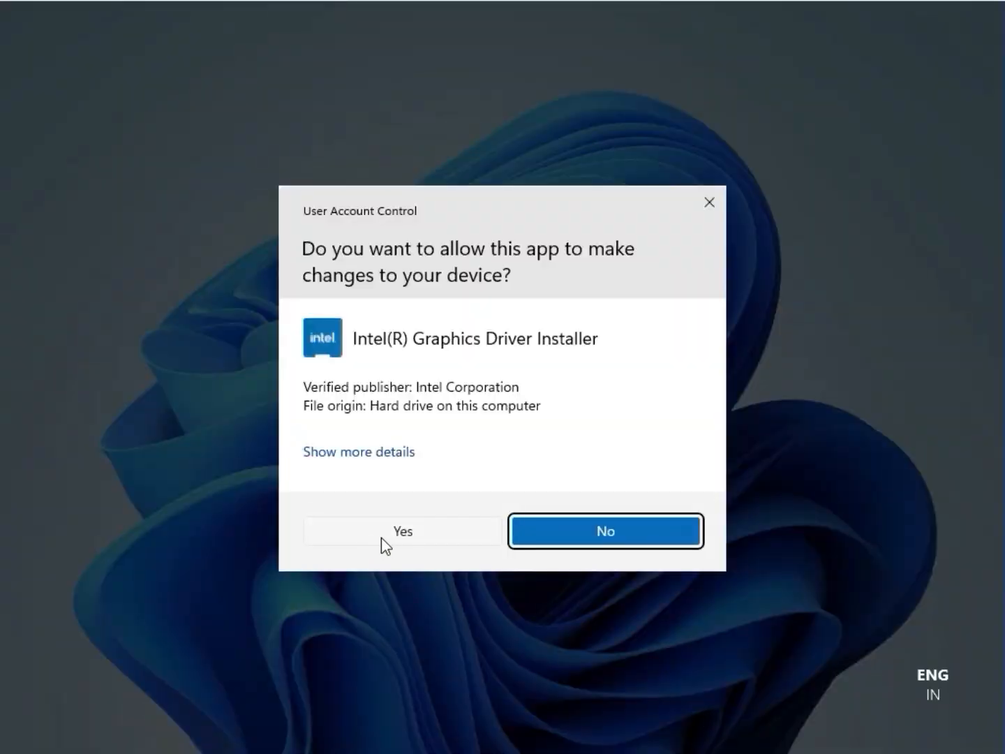
left_click(396, 535)
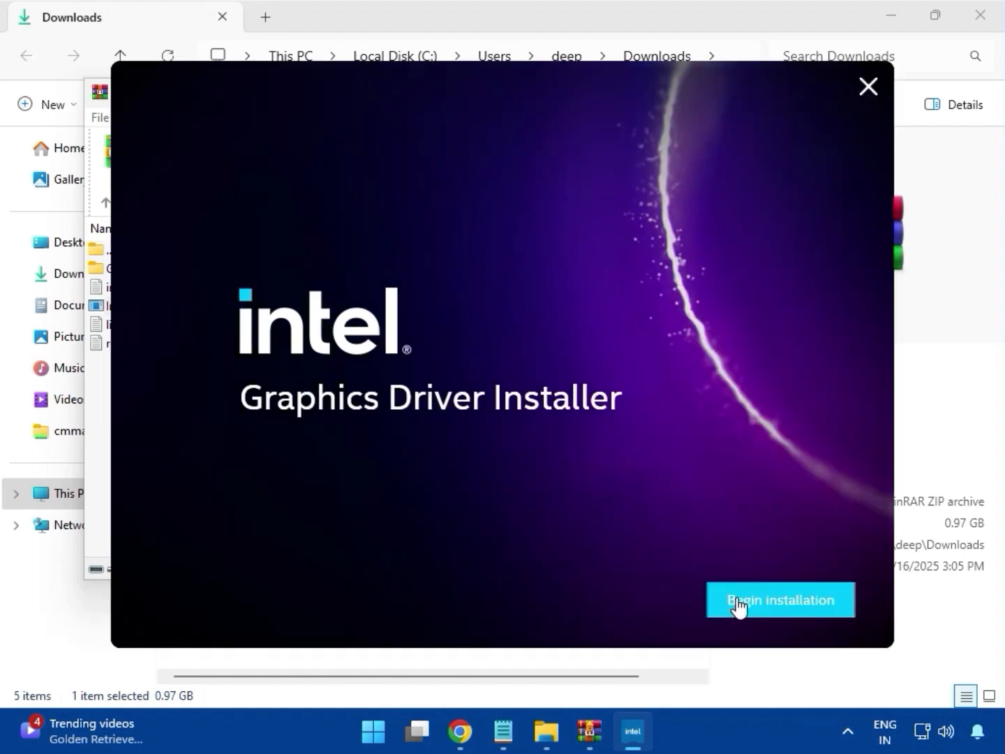
left_click(737, 605)
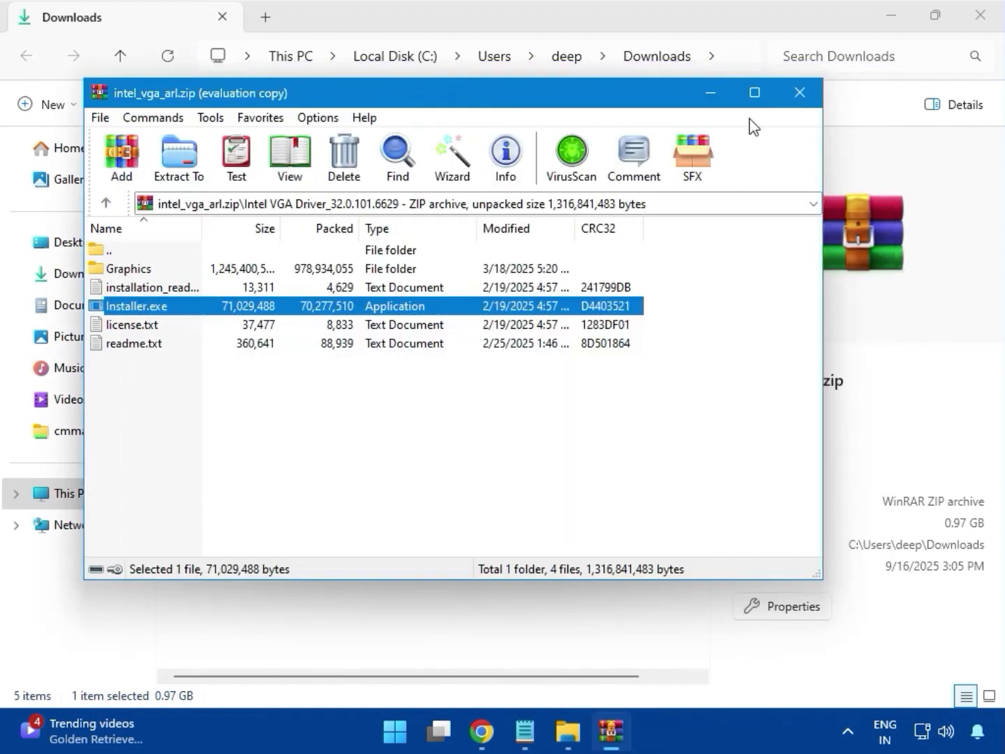
left_click(795, 89)
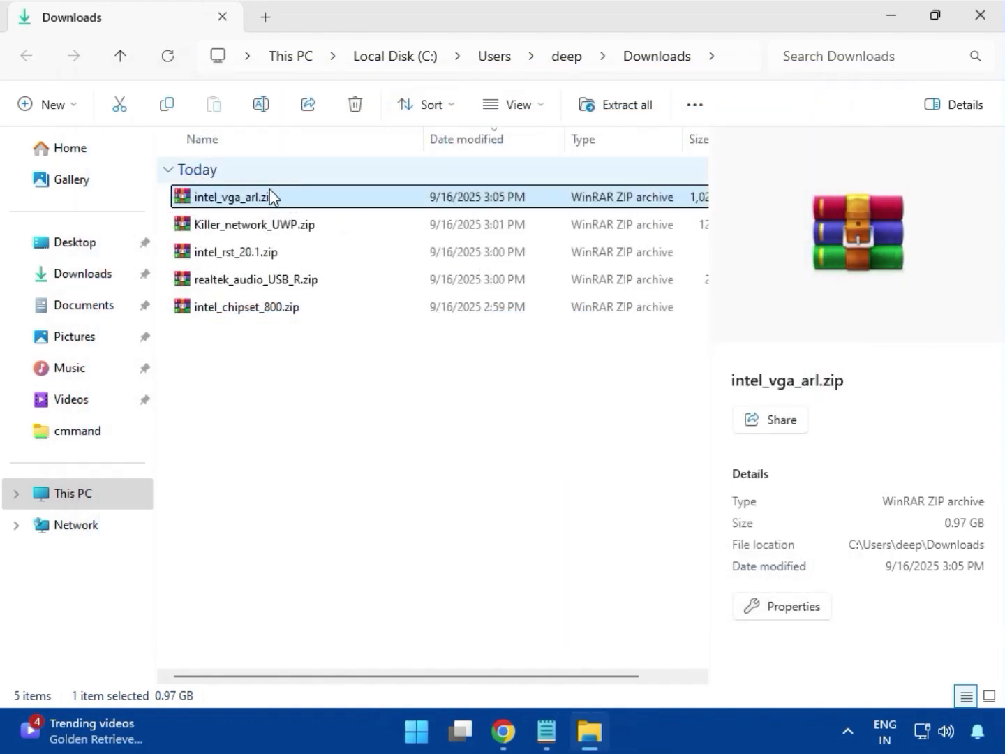
Step: Open Killer_network_UWP.zip, dismiss the licence reminder, and enter the Killer_network_UWP_36.24.12134 folder
left_click(257, 233)
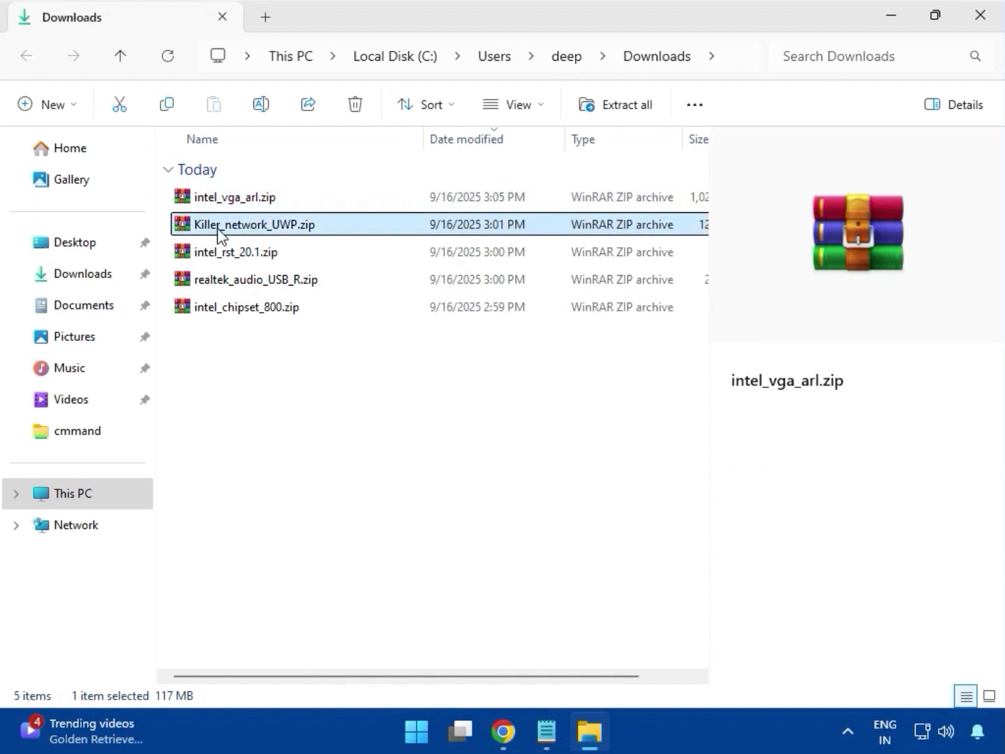
double_click(260, 231)
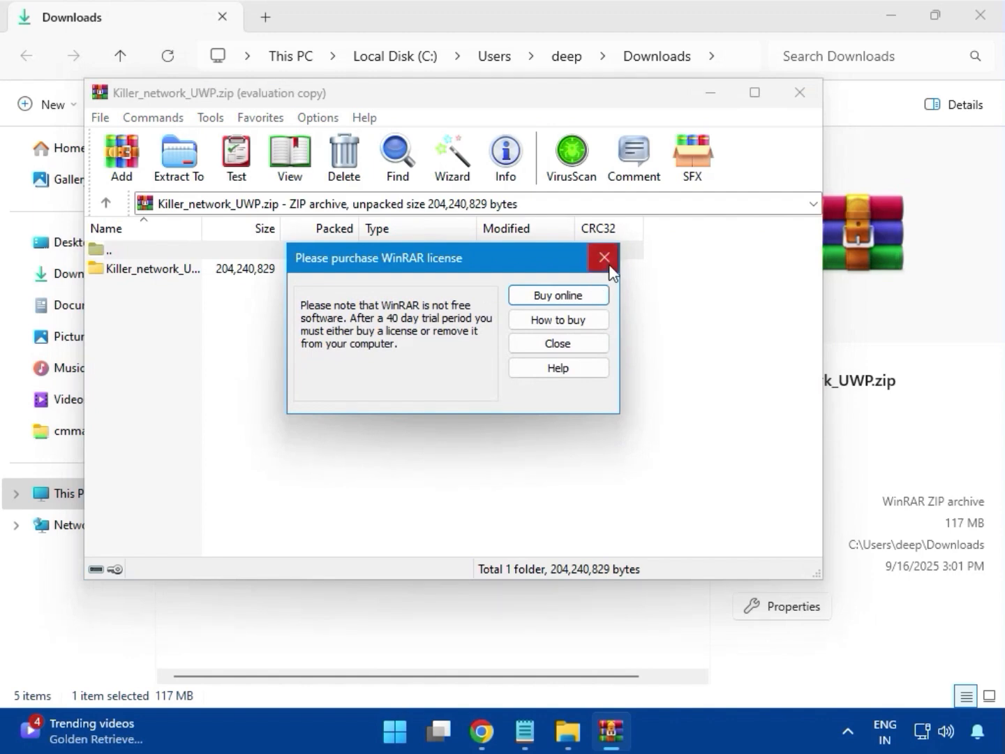
left_click(606, 258)
left_click(150, 269)
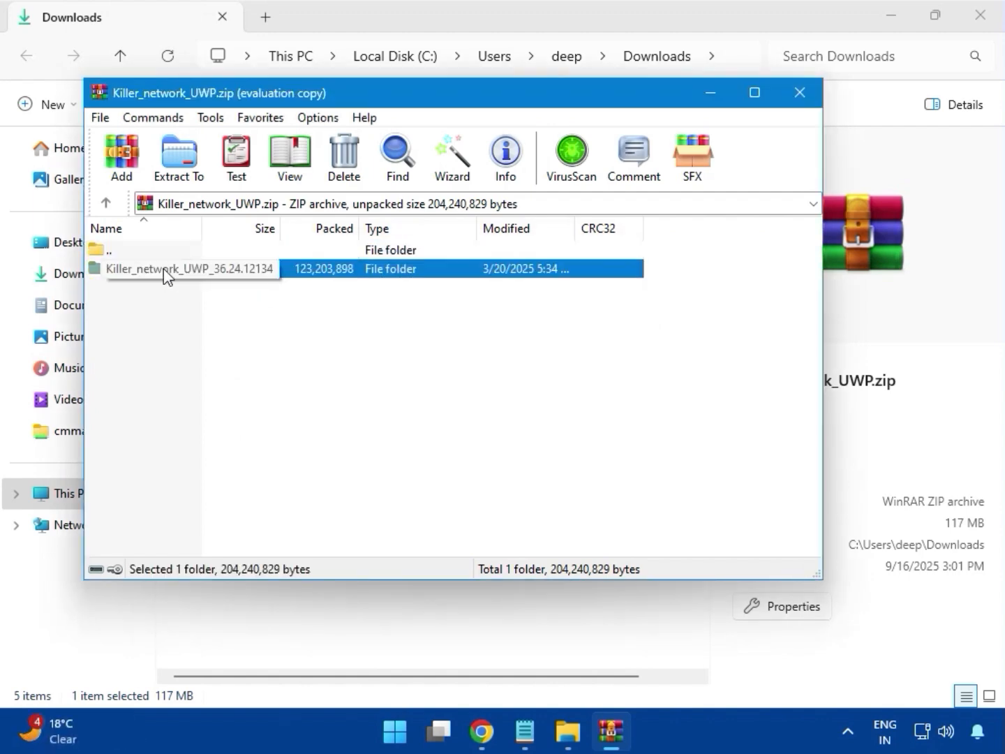
double_click(163, 270)
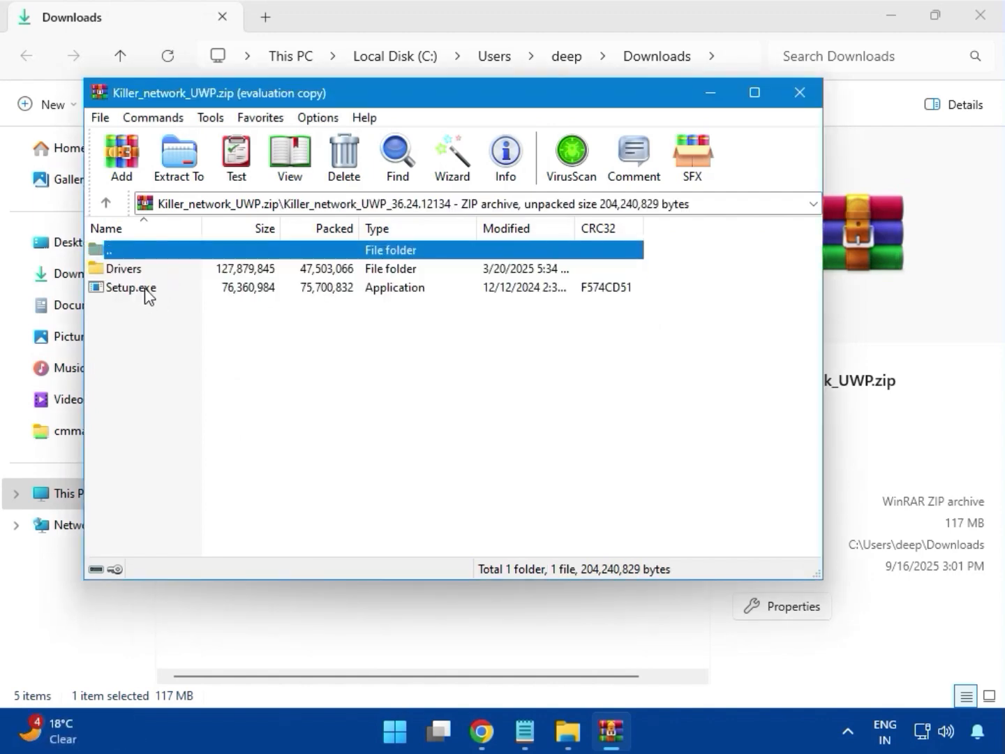
Step: Try to install the Killer Performance Driver Suite by running Setup.exe and allowing it to make changes
left_click(148, 291)
double_click(163, 292)
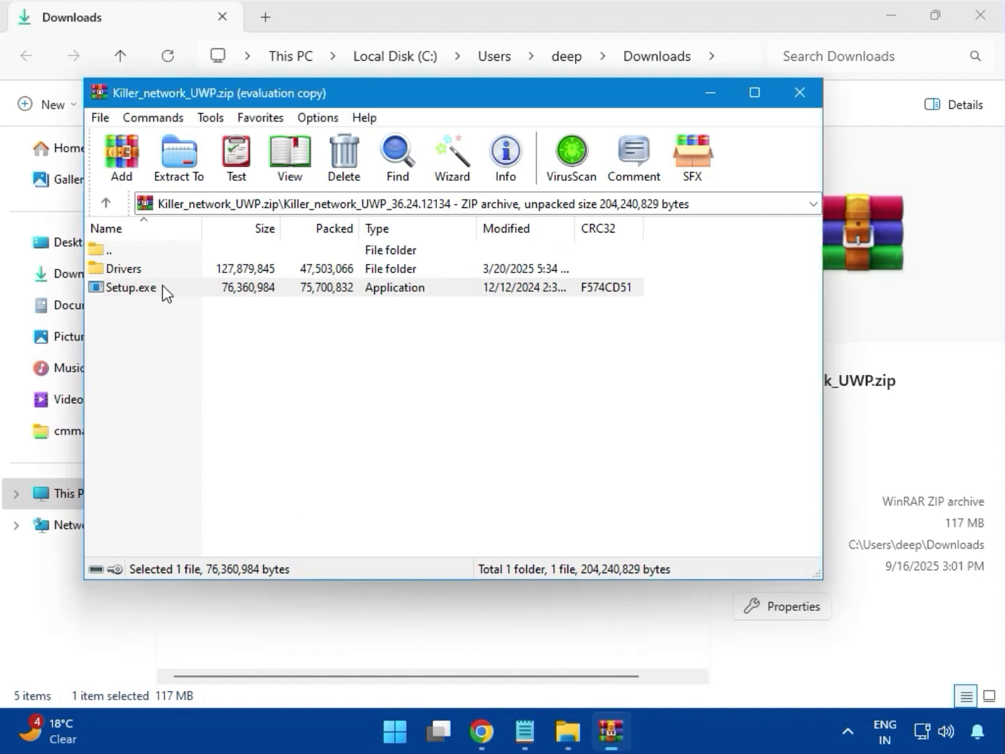
left_click(164, 292)
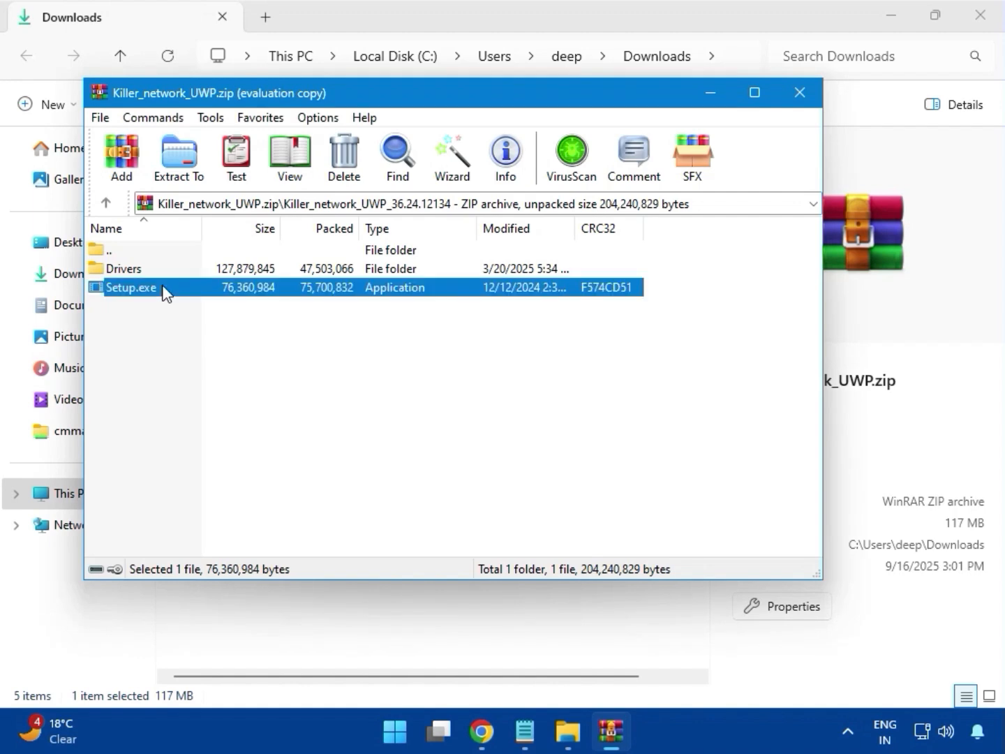
double_click(162, 286)
left_click(431, 531)
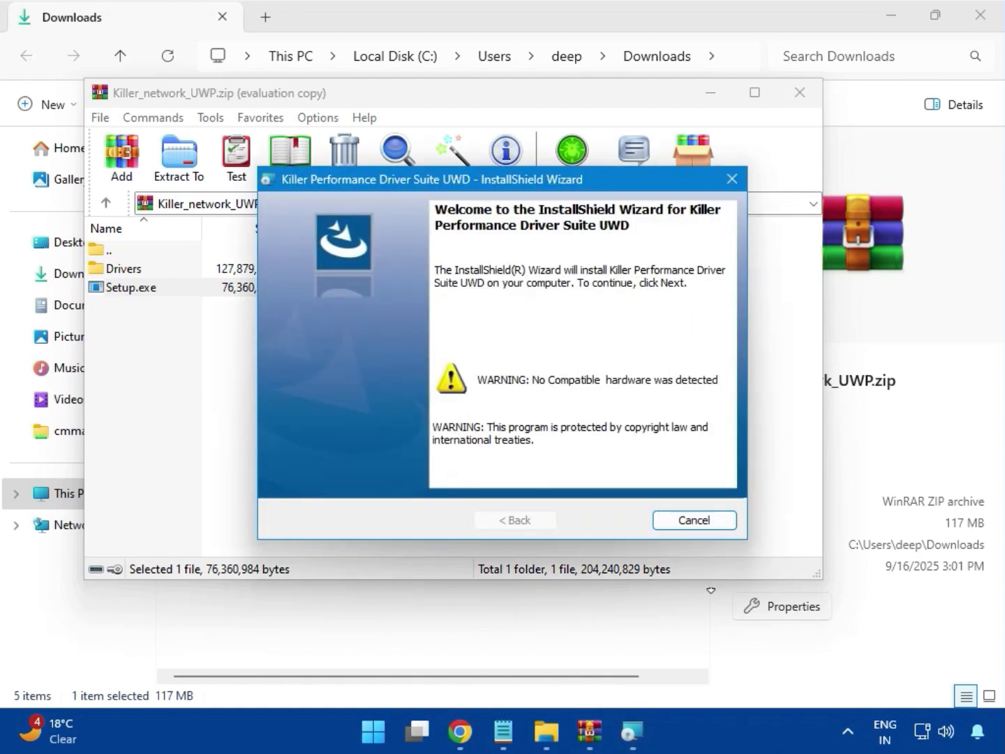
Step: Cancel the Killer Performance Driver Suite installation, finish the wizard, and close the archive
left_click(686, 522)
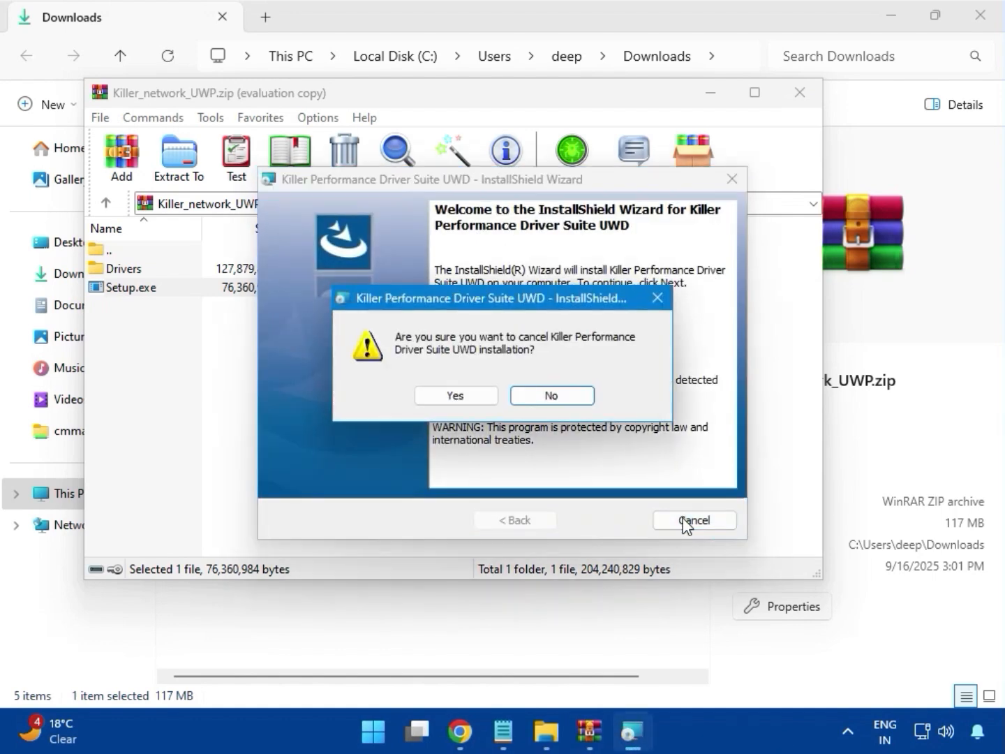
left_click(443, 397)
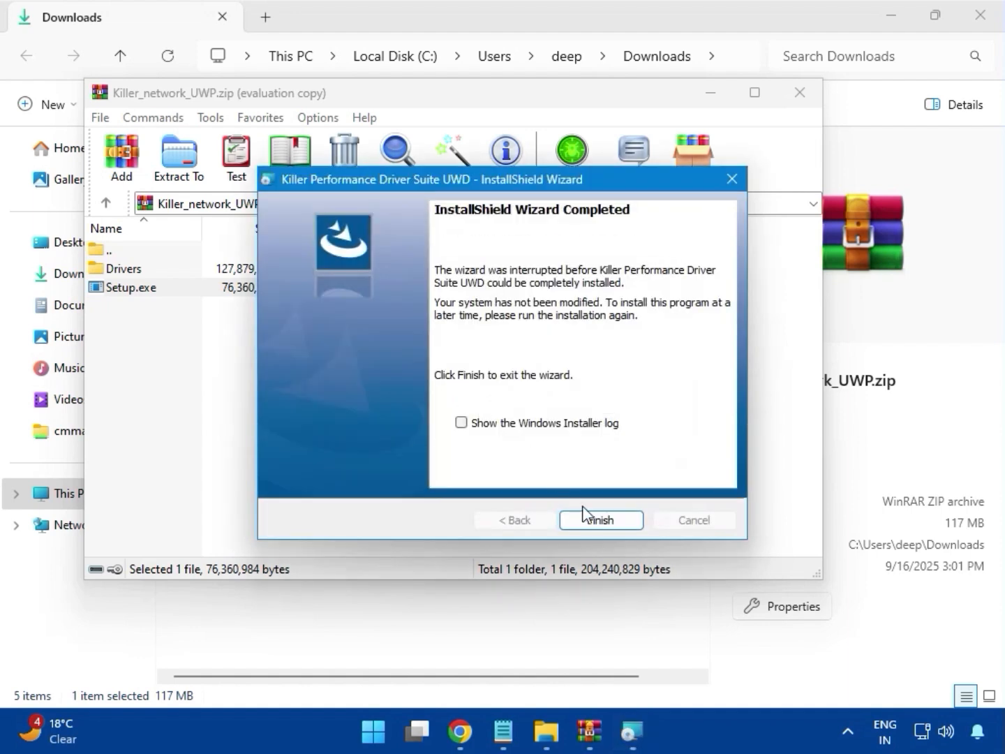
left_click(610, 523)
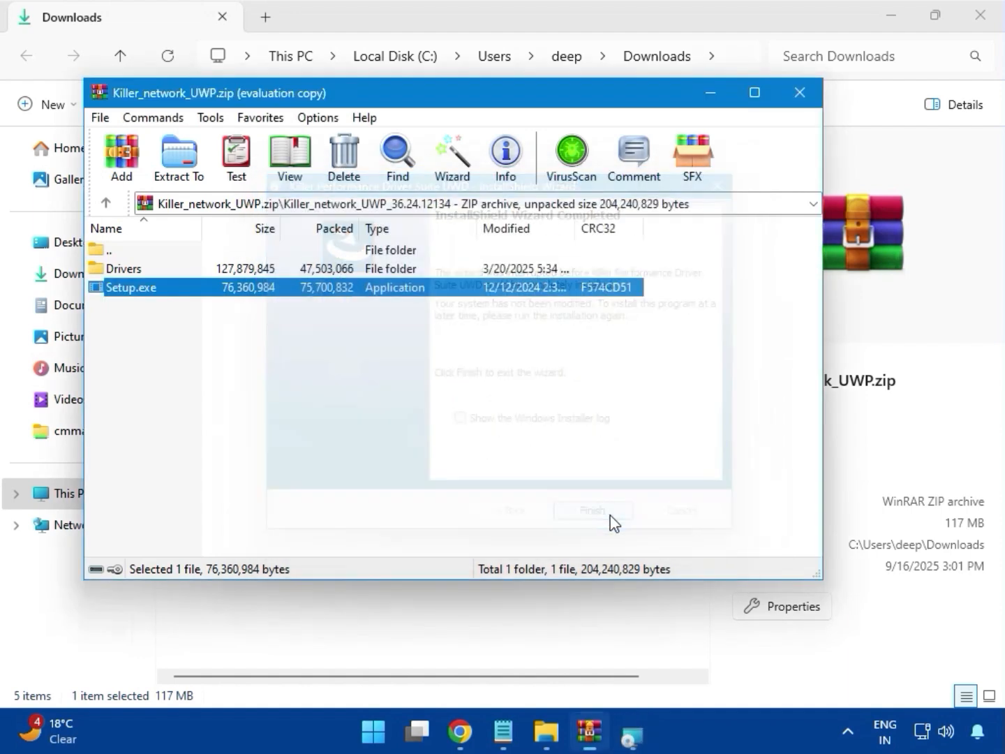
left_click(801, 103)
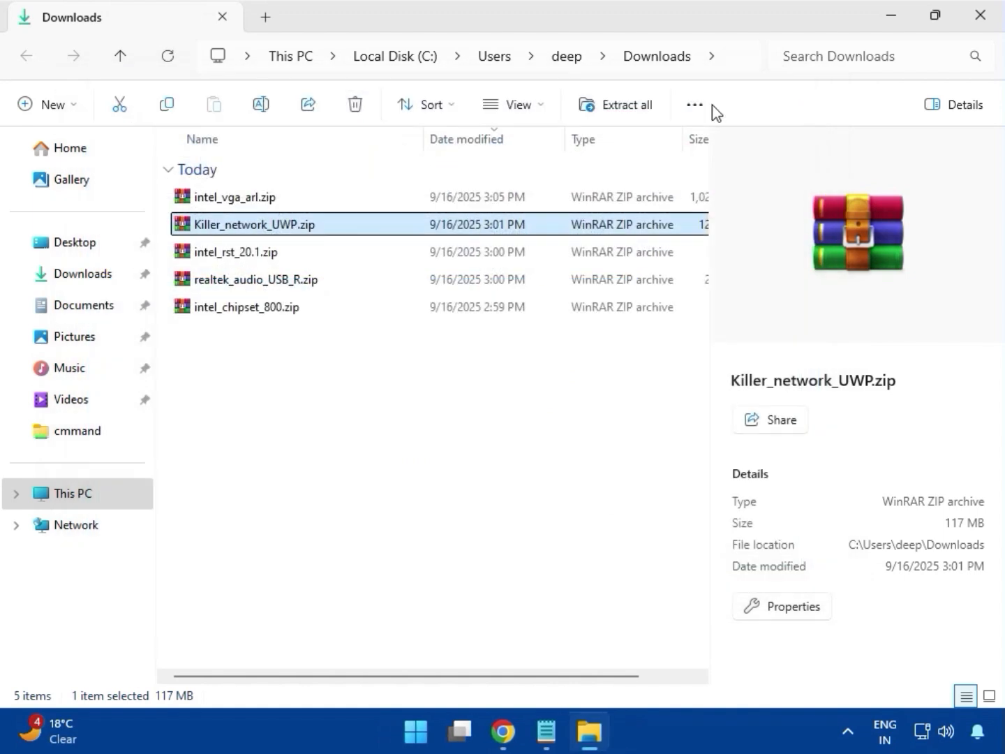
Step: Open intel_rst_20.1.zip, dismiss the licence reminder, widen the name column, and enter the Intel Rapid Storage Technology Driver folder
left_click(233, 257)
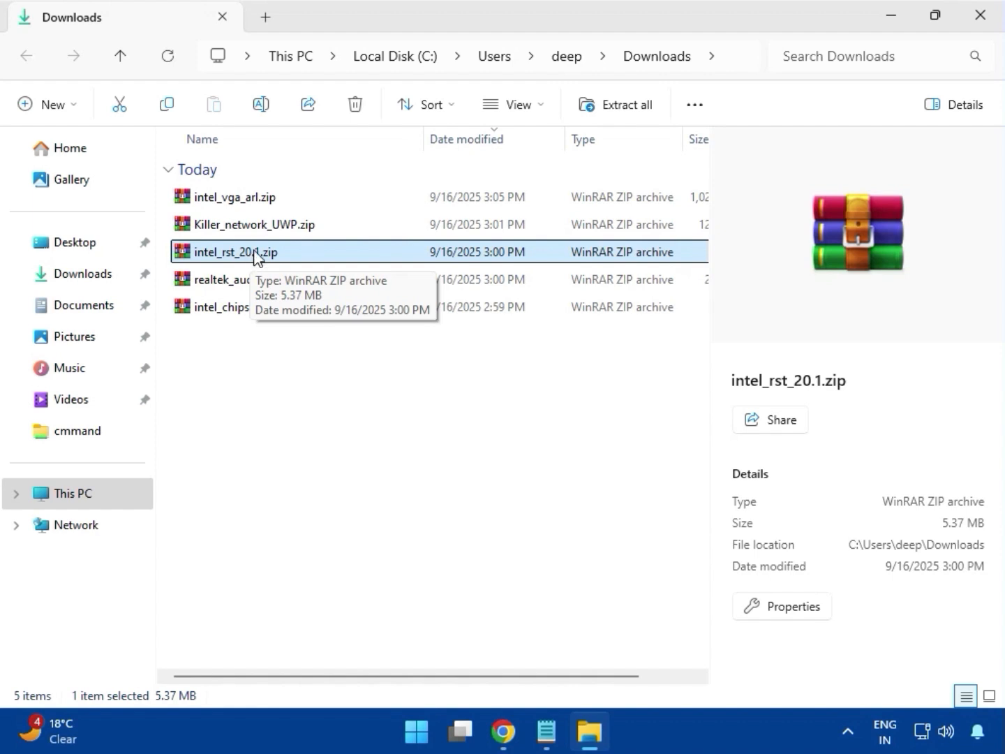
double_click(256, 254)
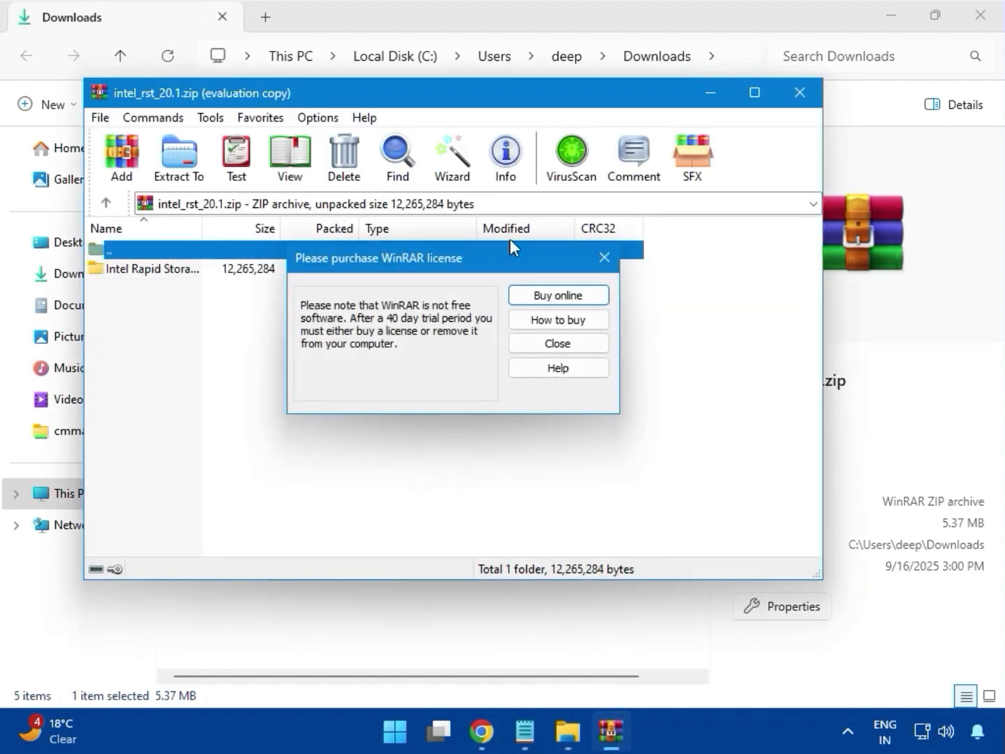
key("Escape")
left_click_drag(204, 231, 356, 233)
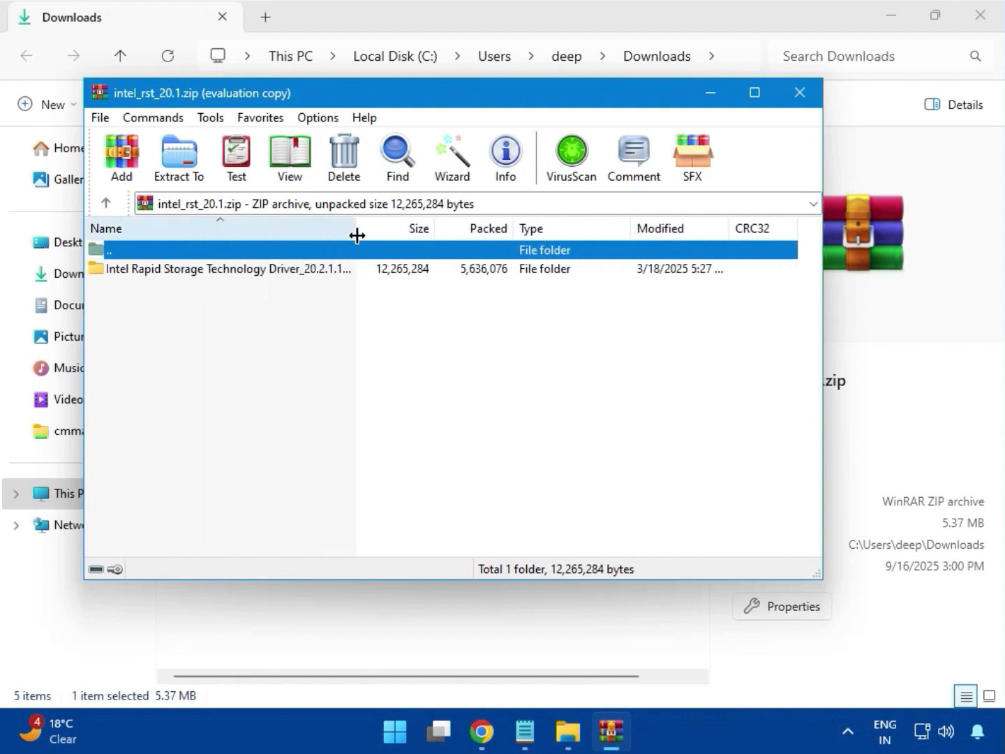
double_click(223, 273)
Step: Try to install Intel Rapid Storage Technology by running SetupRST.exe with permission to make changes, and quit the setup
left_click(182, 291)
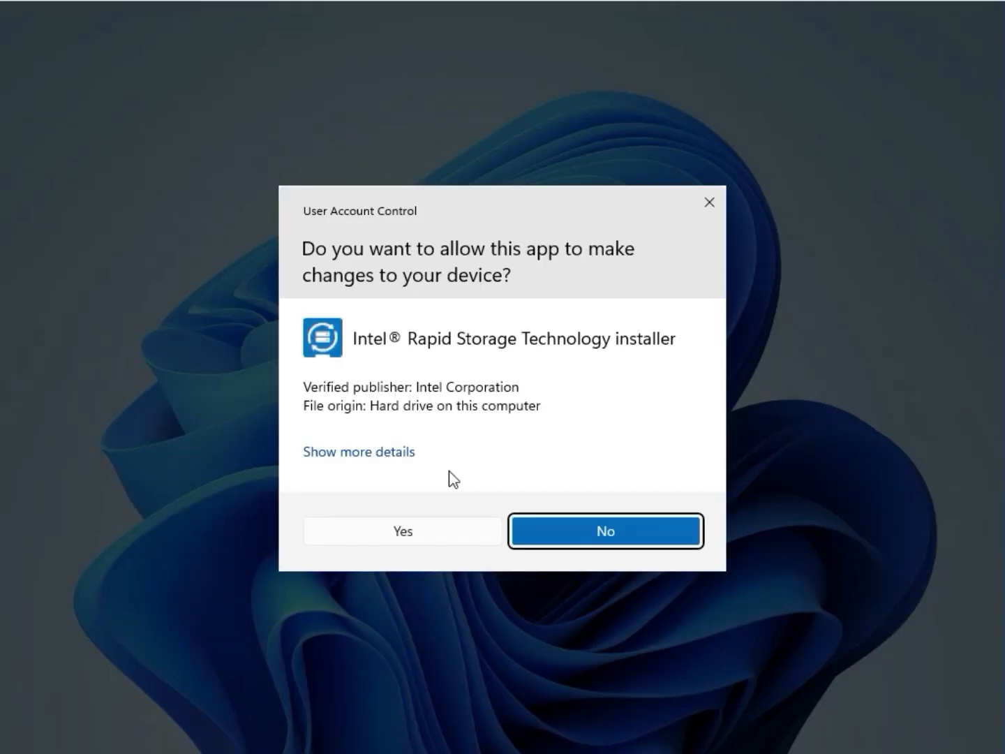
left_click(417, 536)
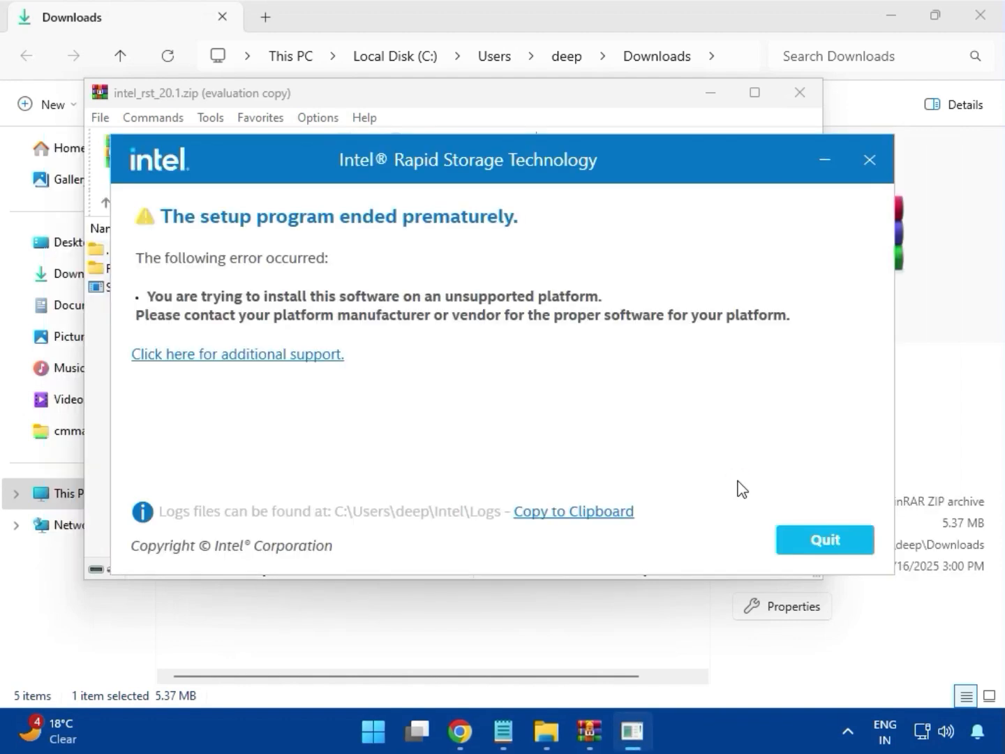
left_click(808, 539)
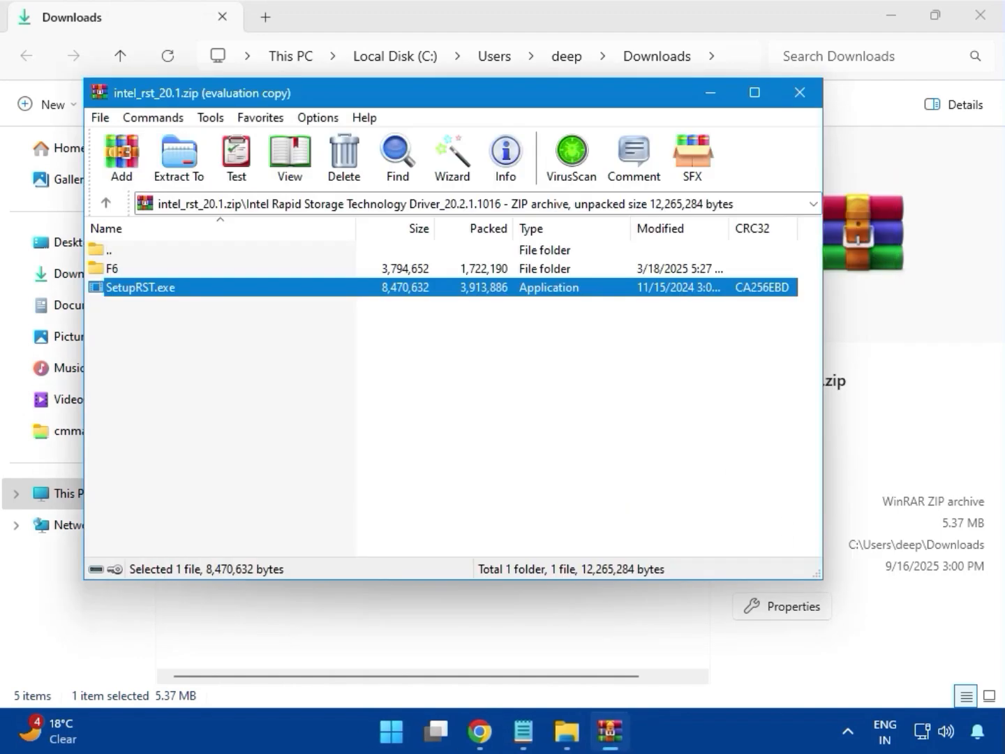
Step: Close the Intel RST archive, open realtek_audio_USB_R.zip, dismiss the licence reminder, and enter the Realtek USB Universal Driver folder
left_click(799, 93)
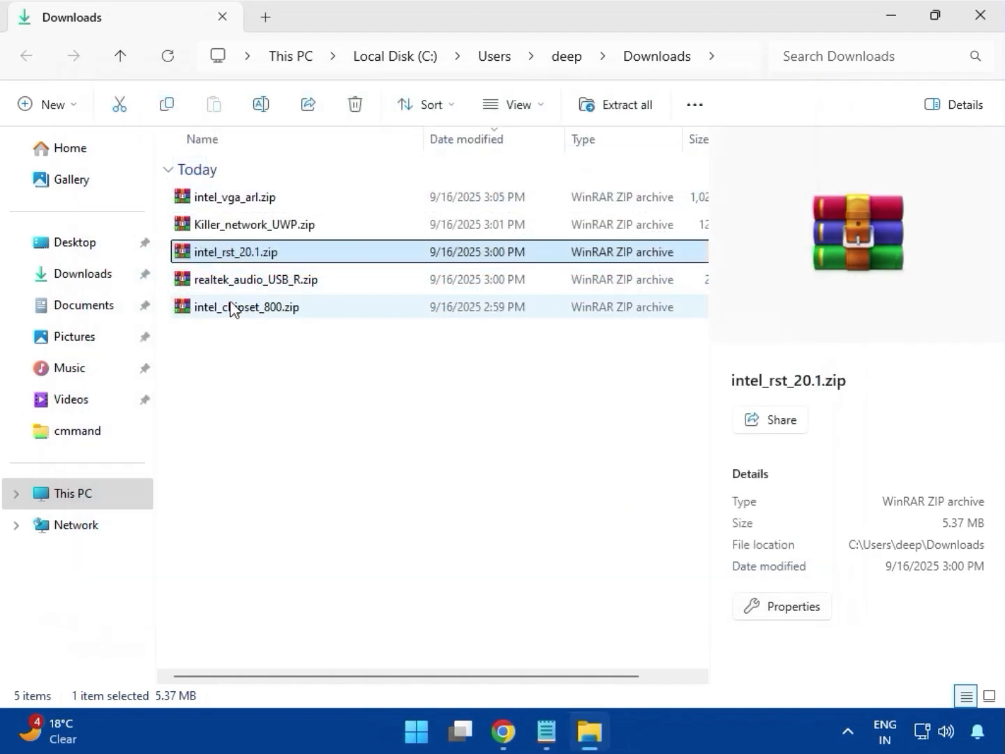
left_click(250, 283)
double_click(265, 283)
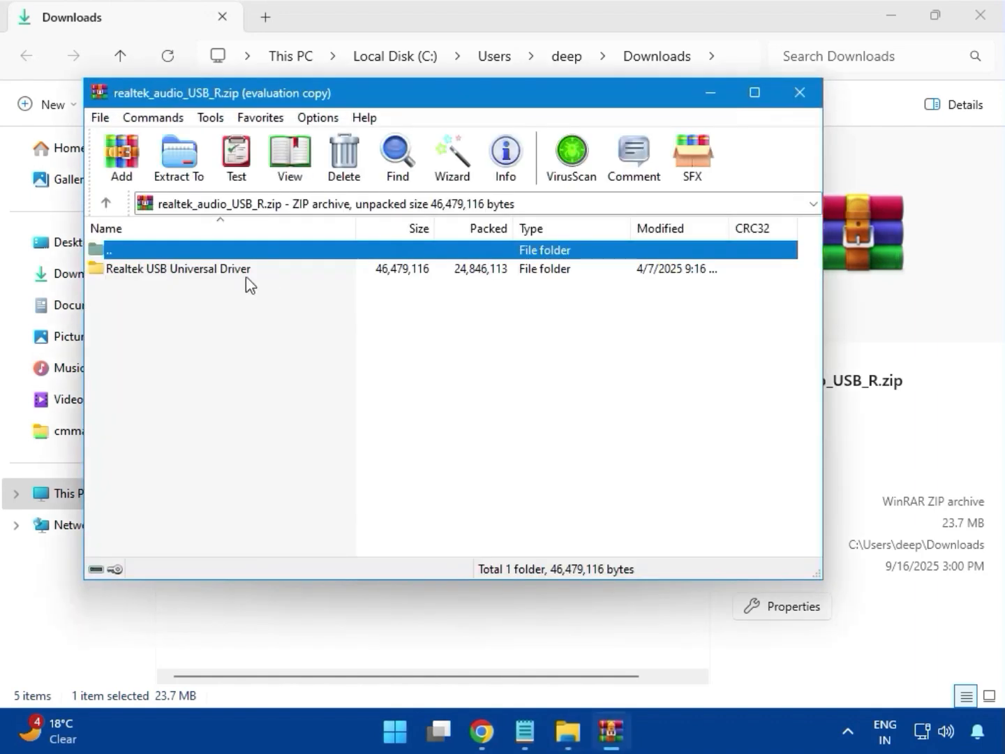
left_click(197, 273)
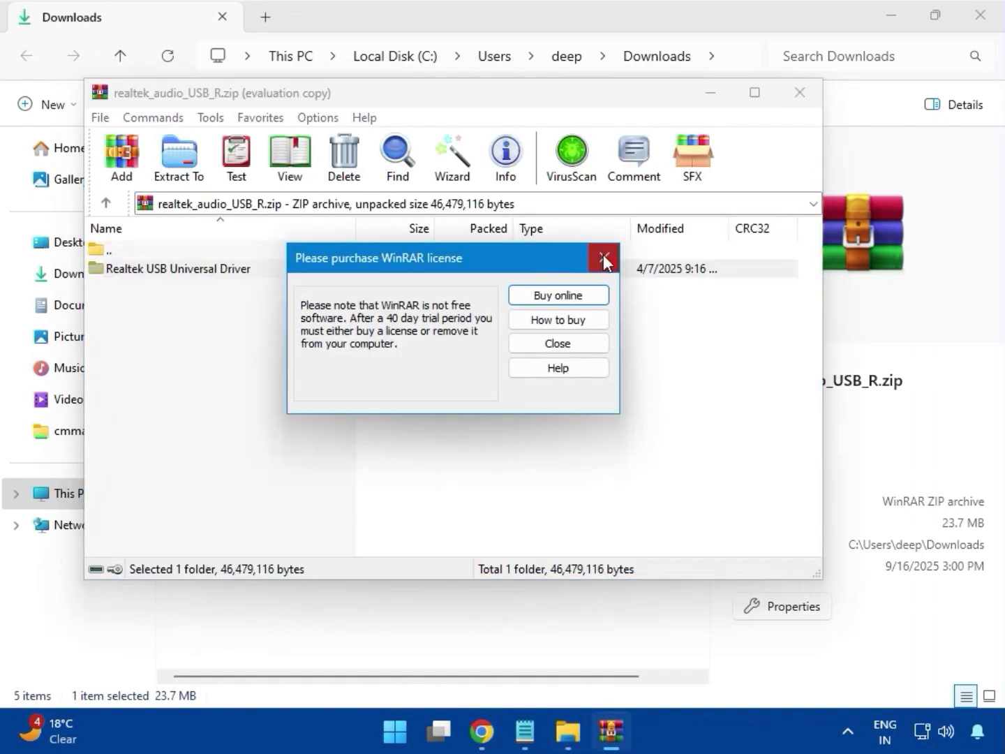
left_click(604, 258)
double_click(217, 277)
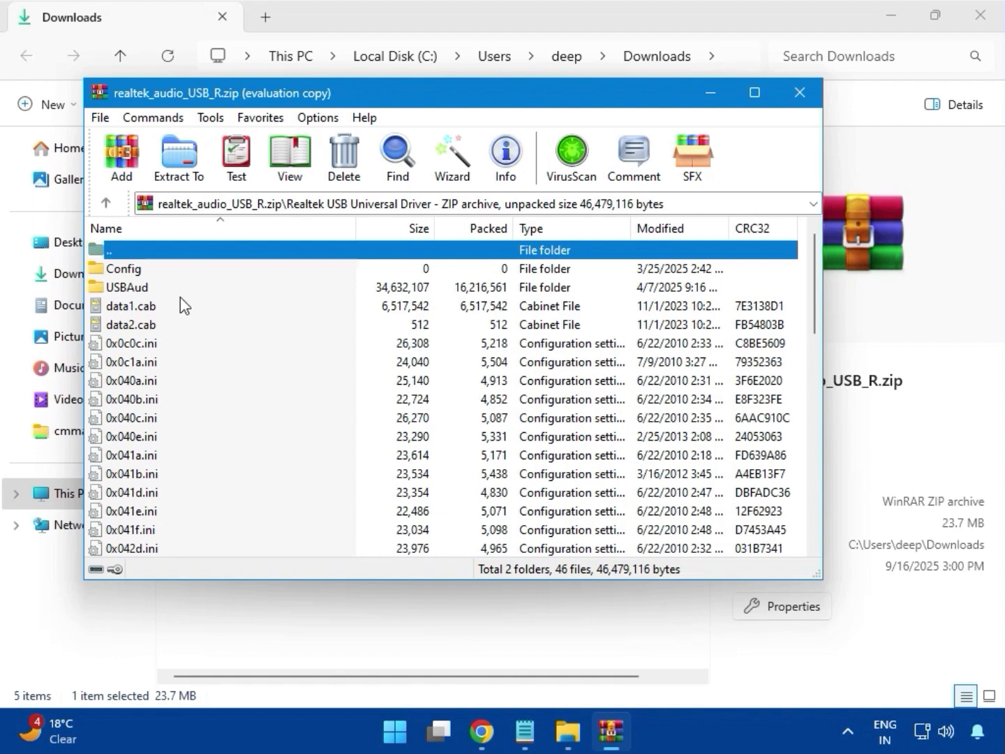
Step: Run setup.exe with permission to make changes and install Realtek USB Audio through its wizard
scroll(210, 418, "down", 10)
scroll(213, 441, "down", 5)
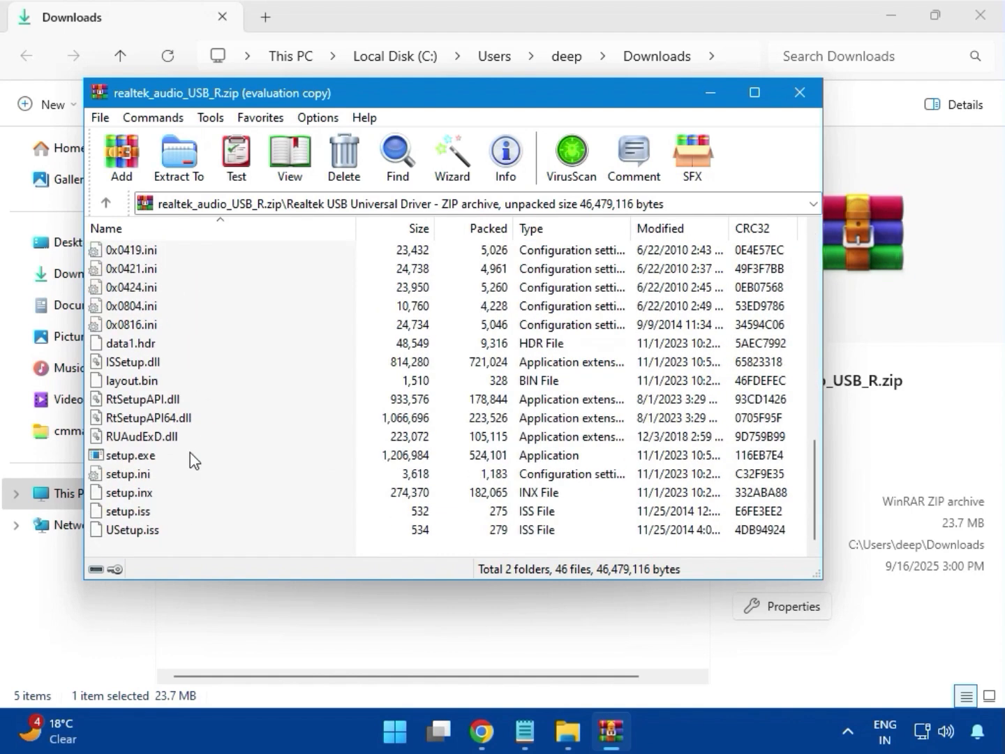
left_click(151, 456)
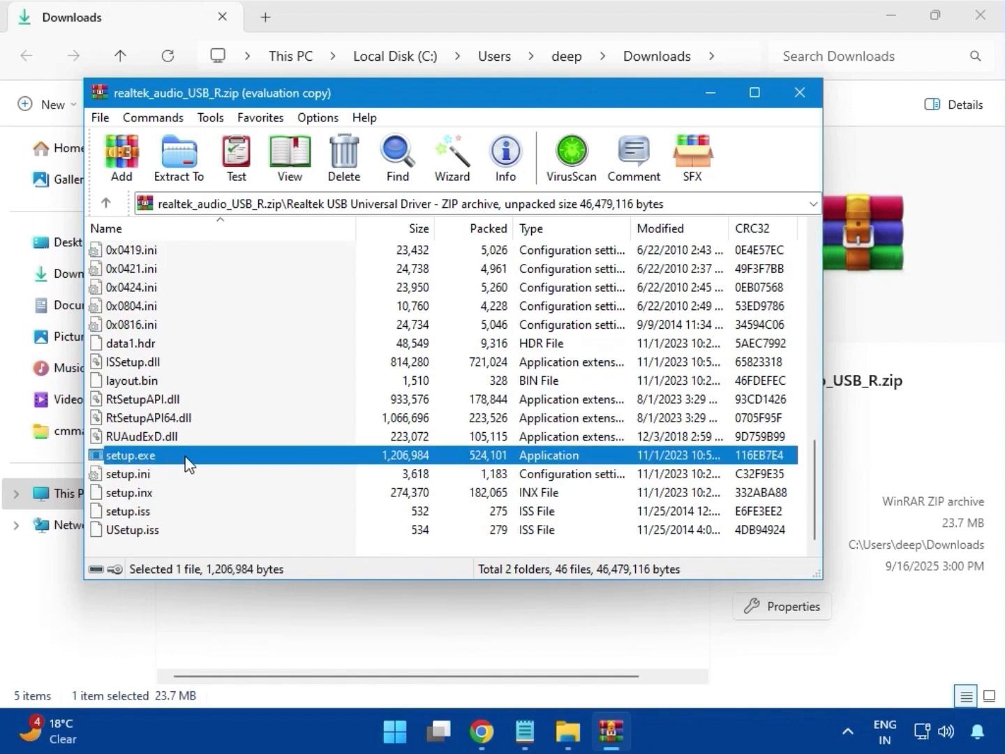
double_click(188, 456)
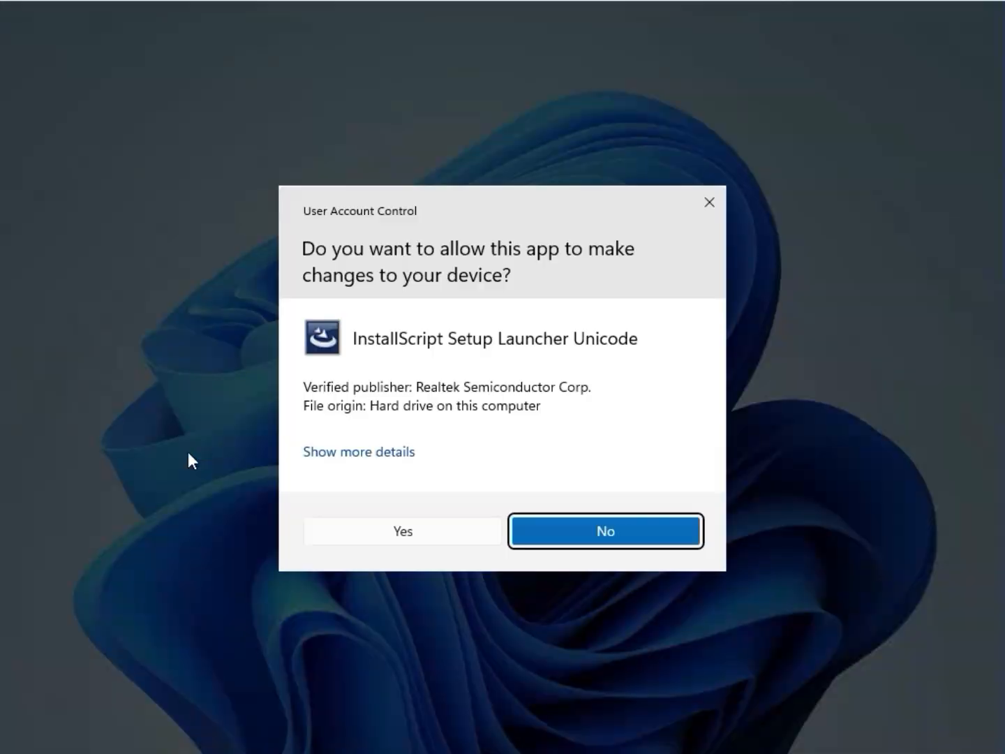
left_click(419, 531)
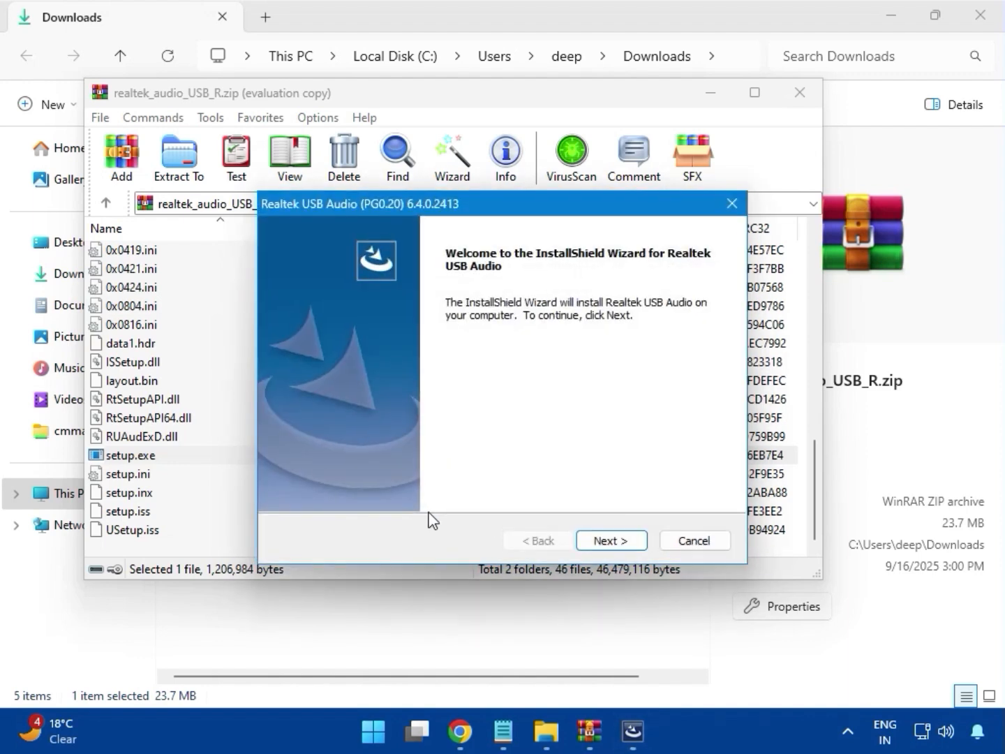
left_click(607, 541)
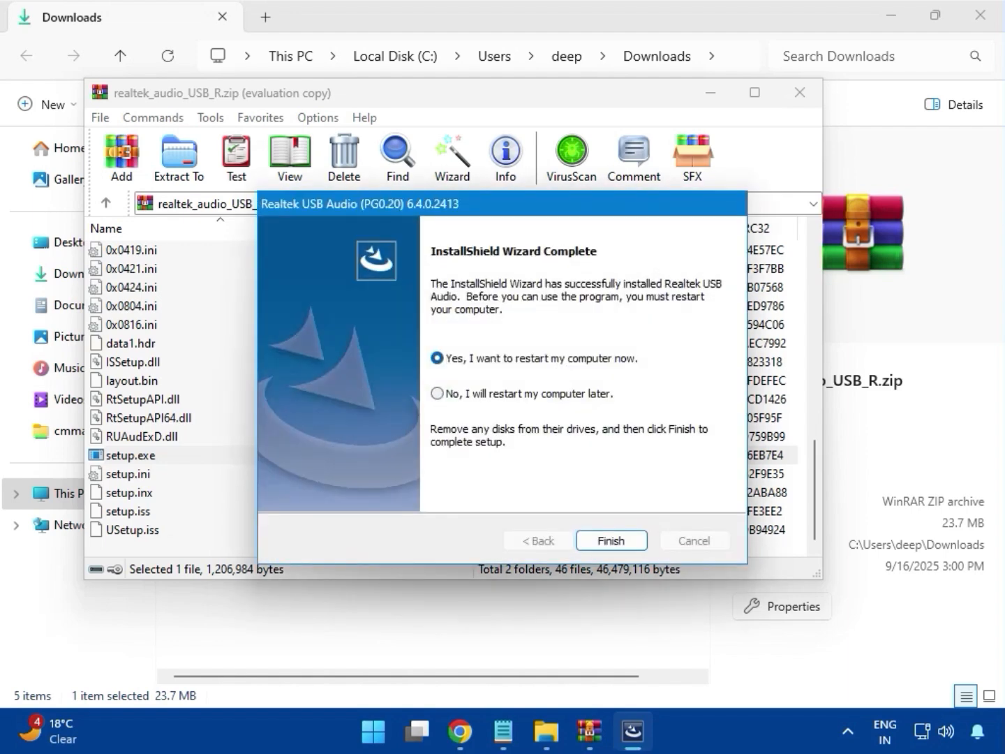
Step: Choose to restart the computer later, finish the Realtek USB Audio wizard, and close its archive
left_click(438, 394)
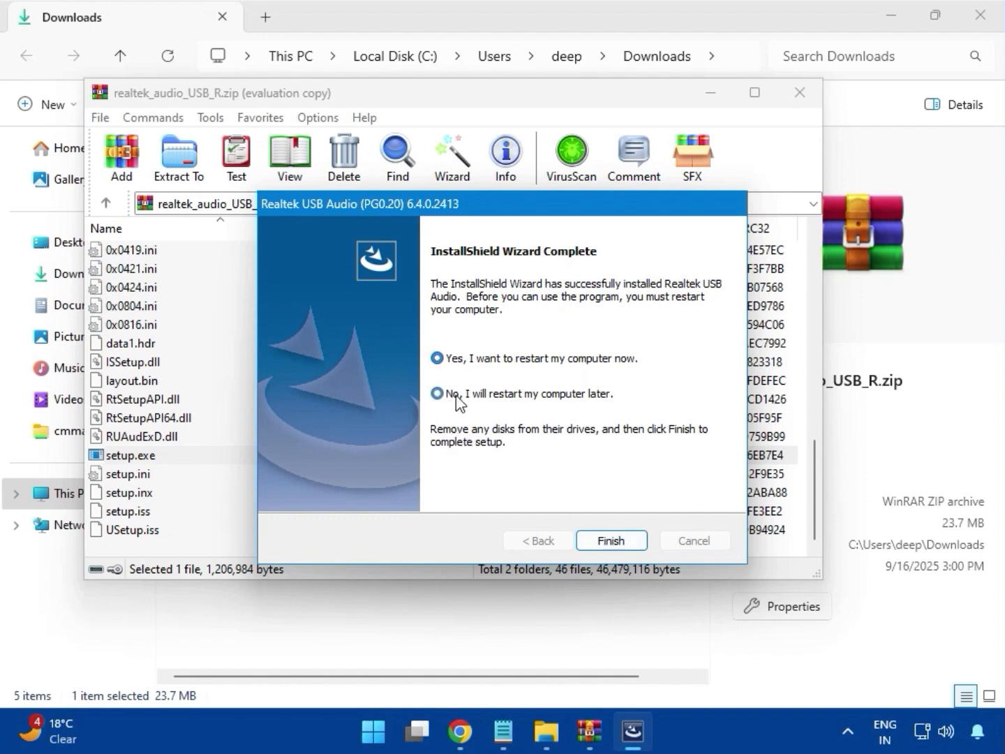
left_click(610, 540)
left_click(799, 96)
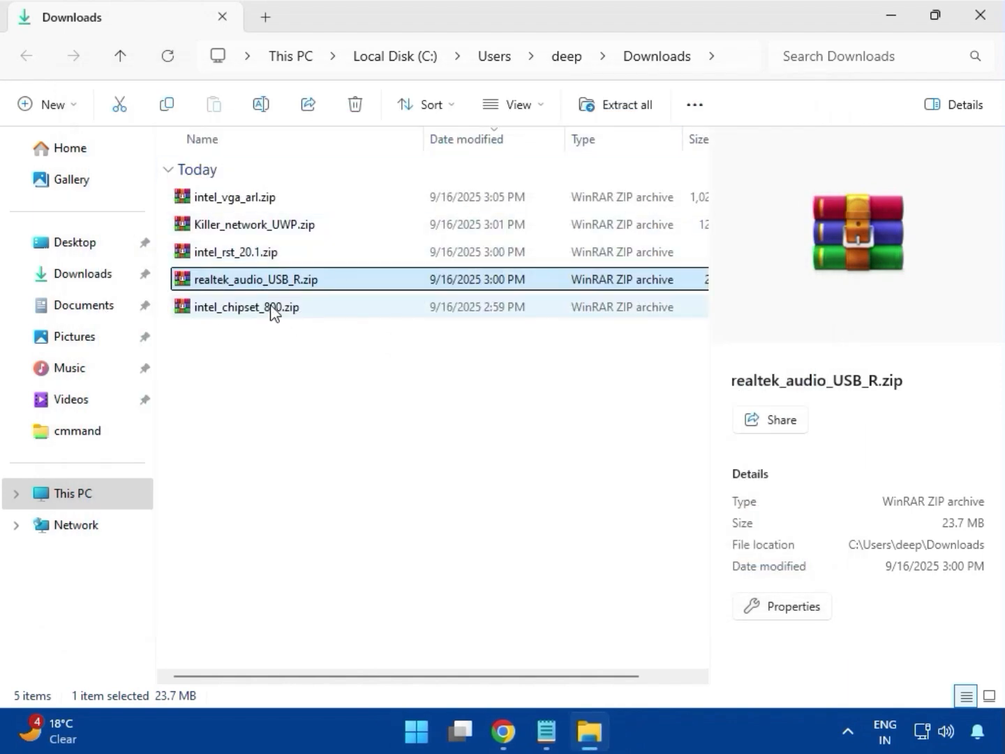
Step: Open intel_chipset_800.zip, dismiss the licence reminder, and enter the Intel Chipset Driver_10.1.20062.8627 folder
double_click(272, 308)
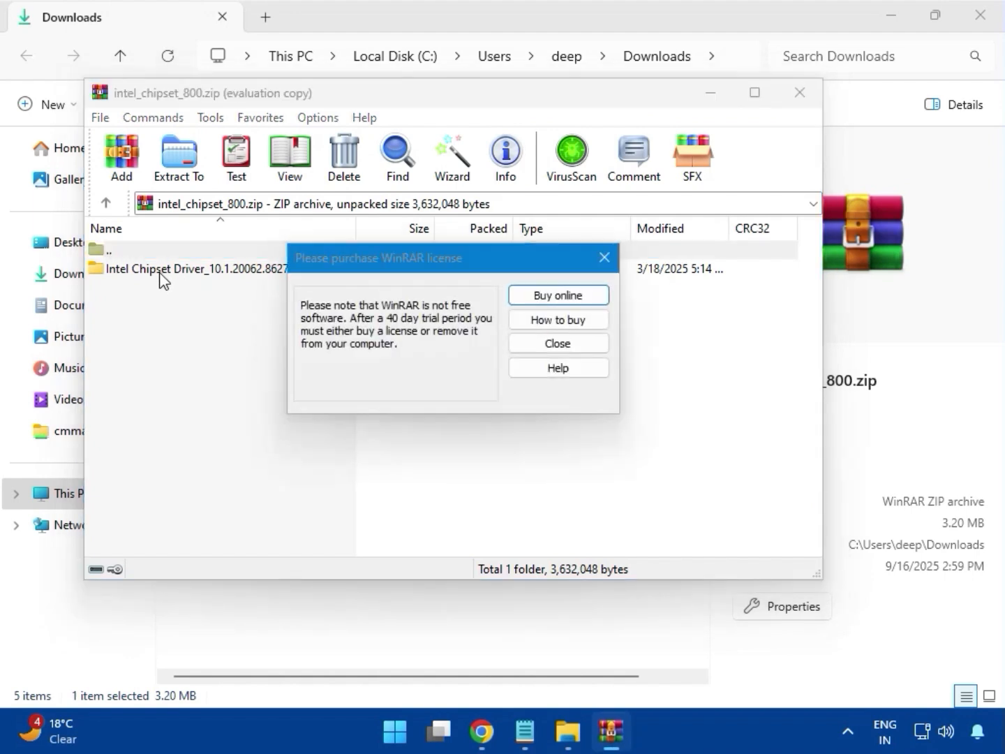
left_click(603, 258)
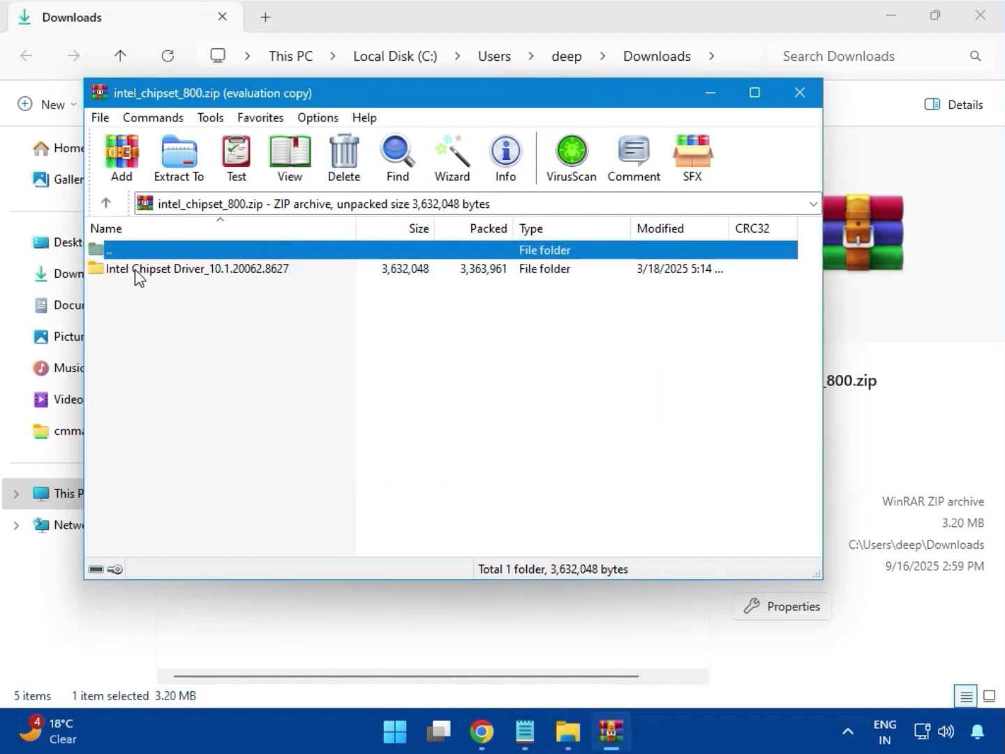
left_click(140, 272)
double_click(180, 272)
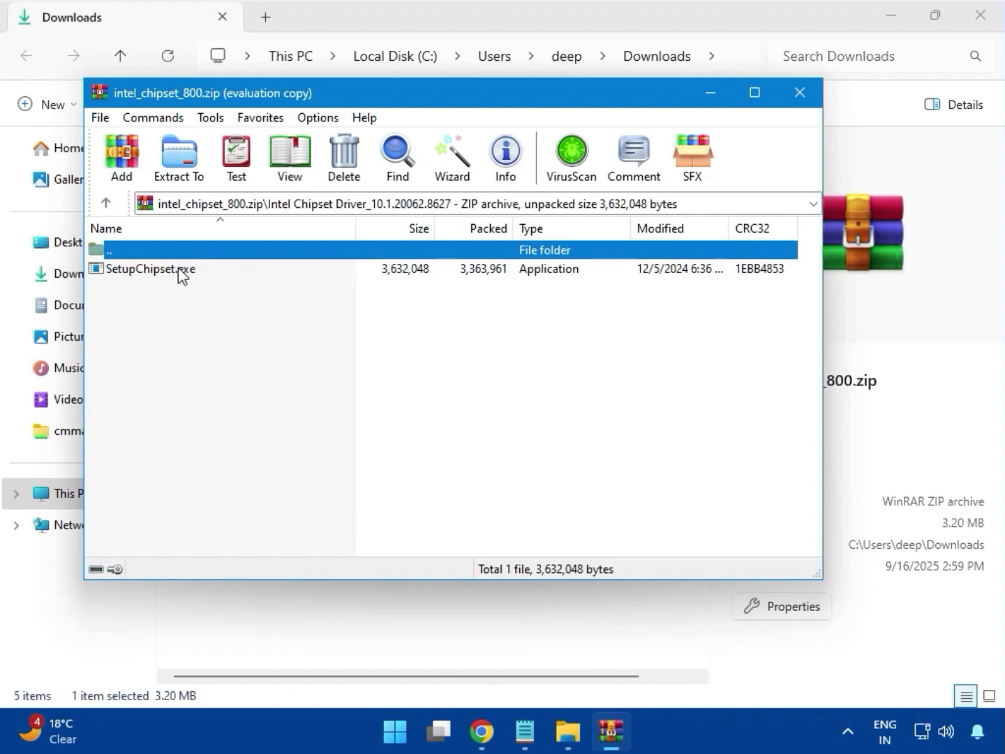
Step: Try to install Intel Chipset Device Software by running SetupChipset.exe, accepting the licence agreement and allowing changes, and exit the setup
left_click(139, 272)
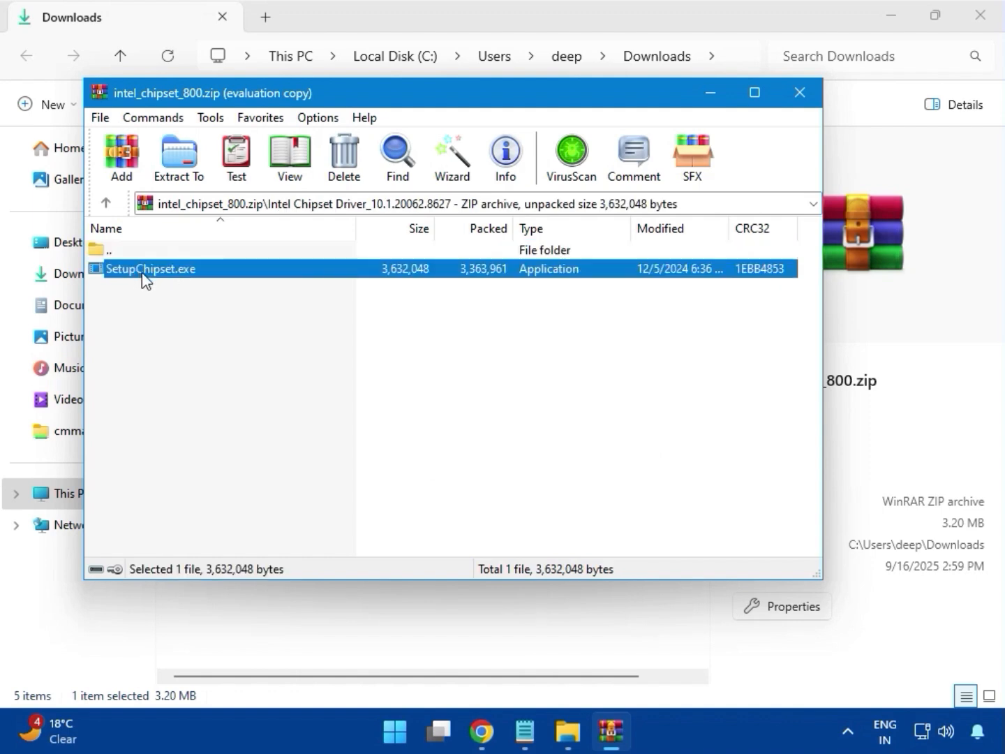
double_click(194, 275)
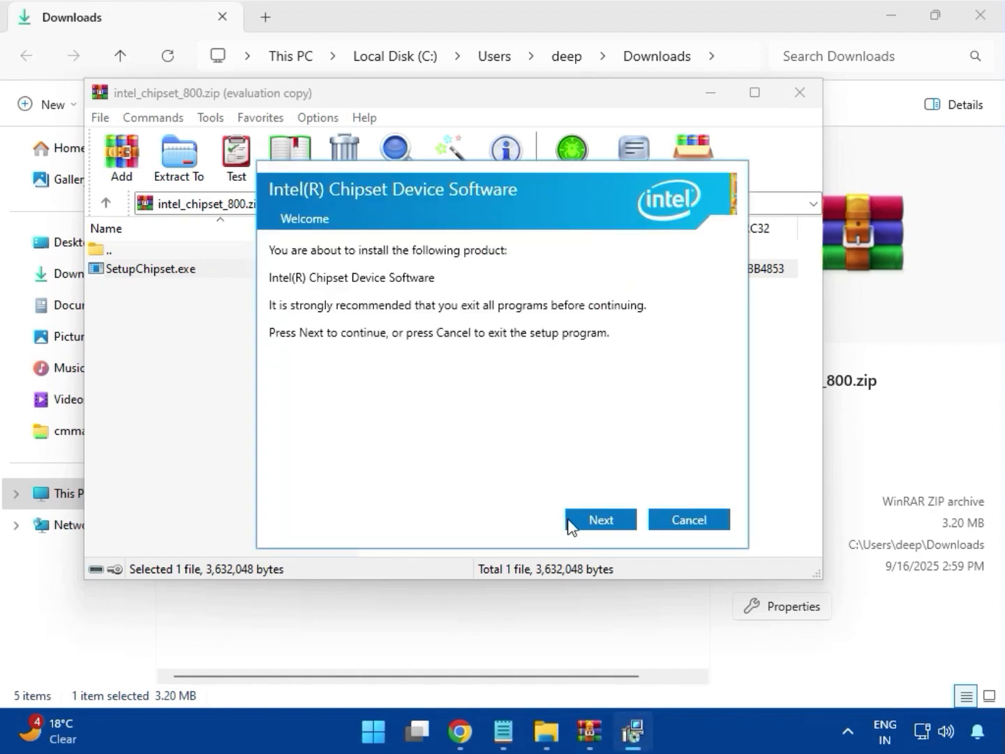
left_click(611, 523)
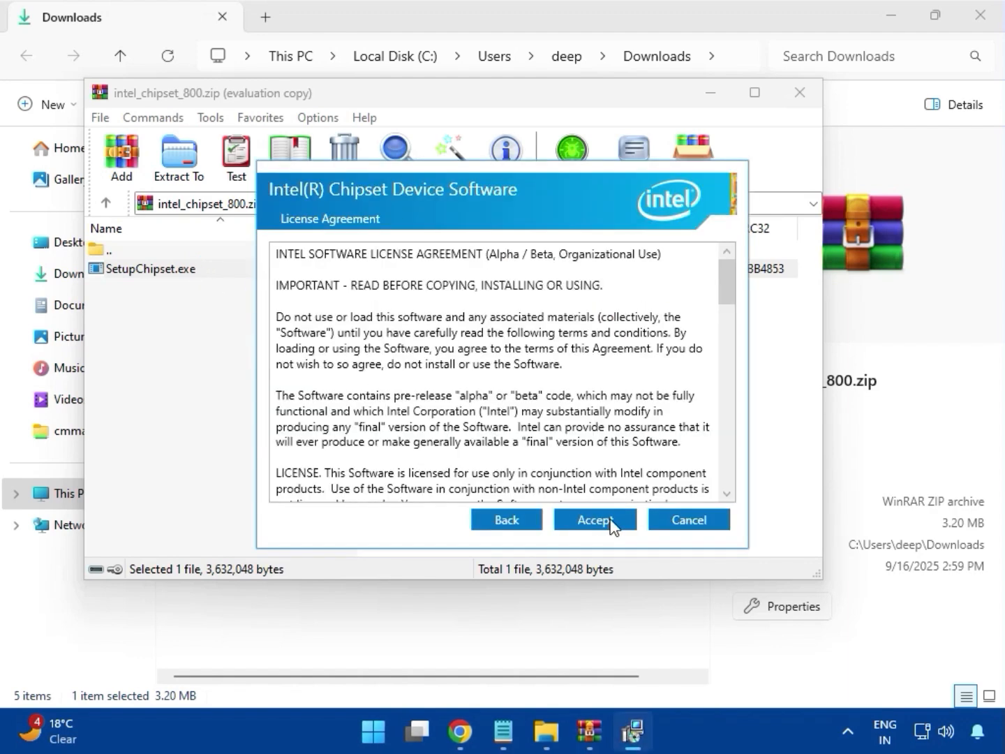
left_click(612, 524)
left_click(611, 523)
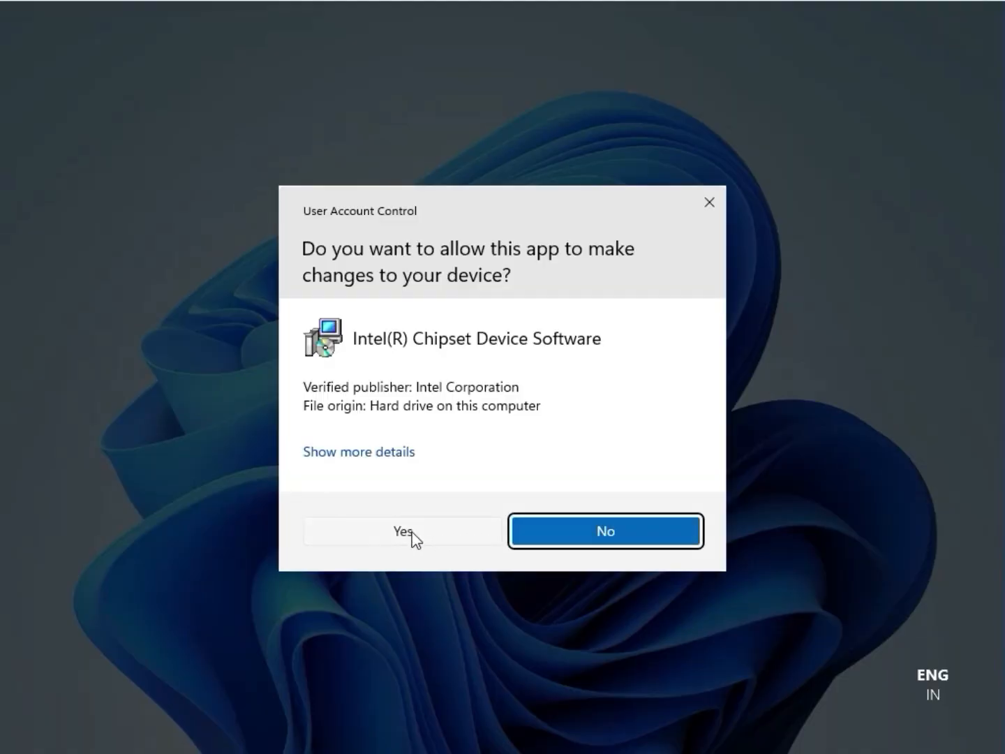
left_click(411, 533)
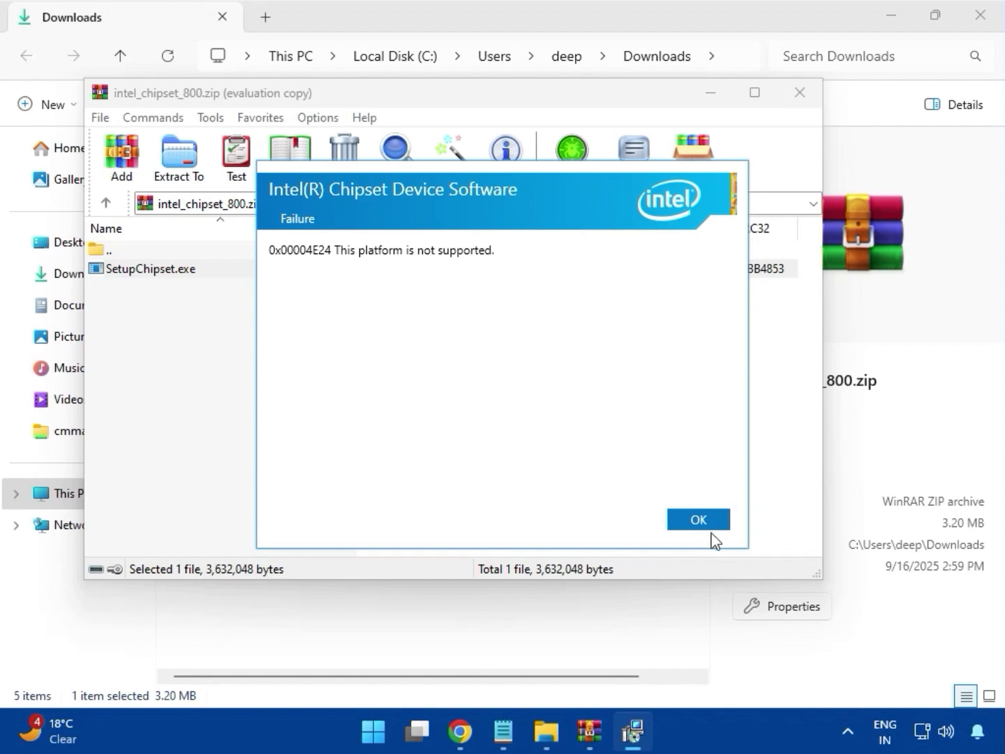
left_click(699, 519)
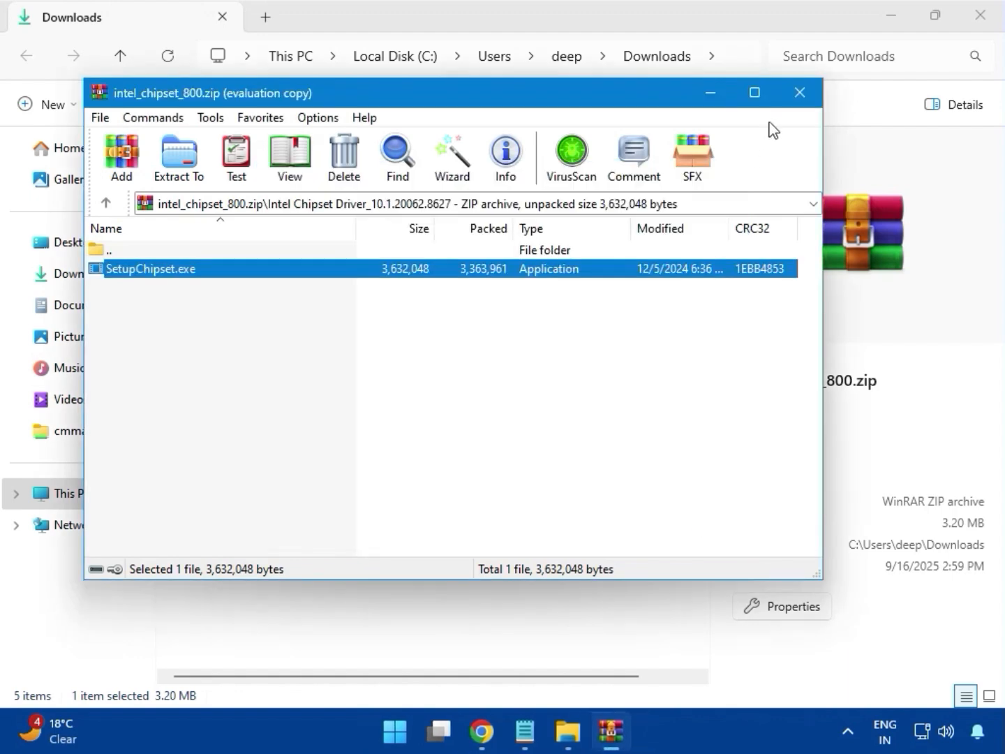
Step: Close the chipset archive and the Downloads folder, and return to the MSI India page in Chrome
left_click(800, 92)
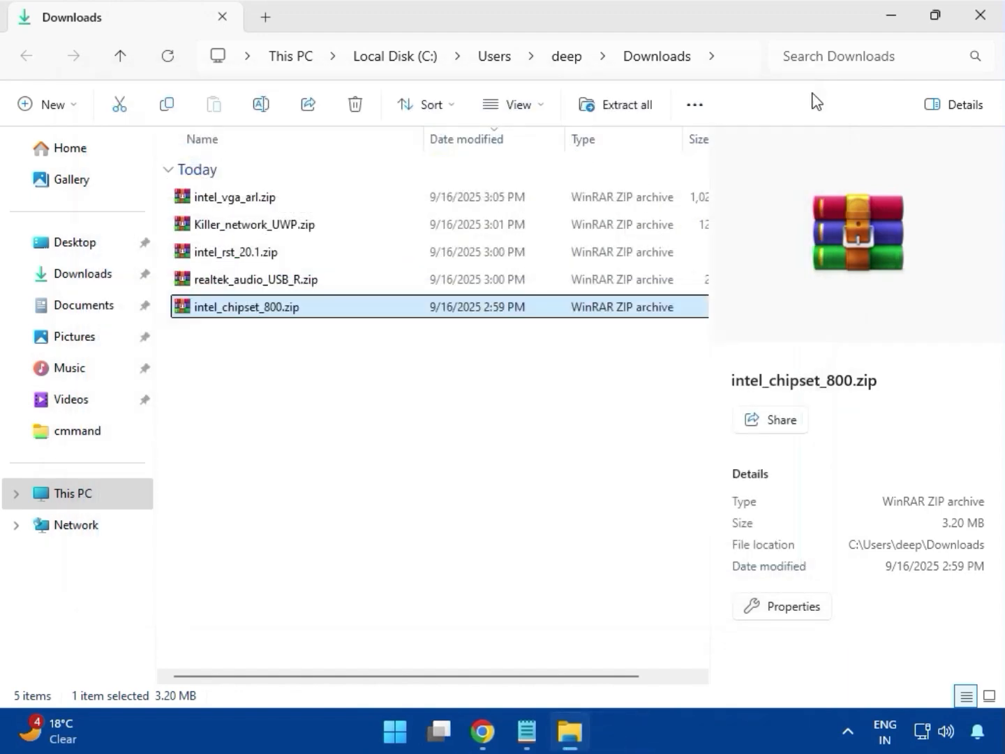
left_click(974, 23)
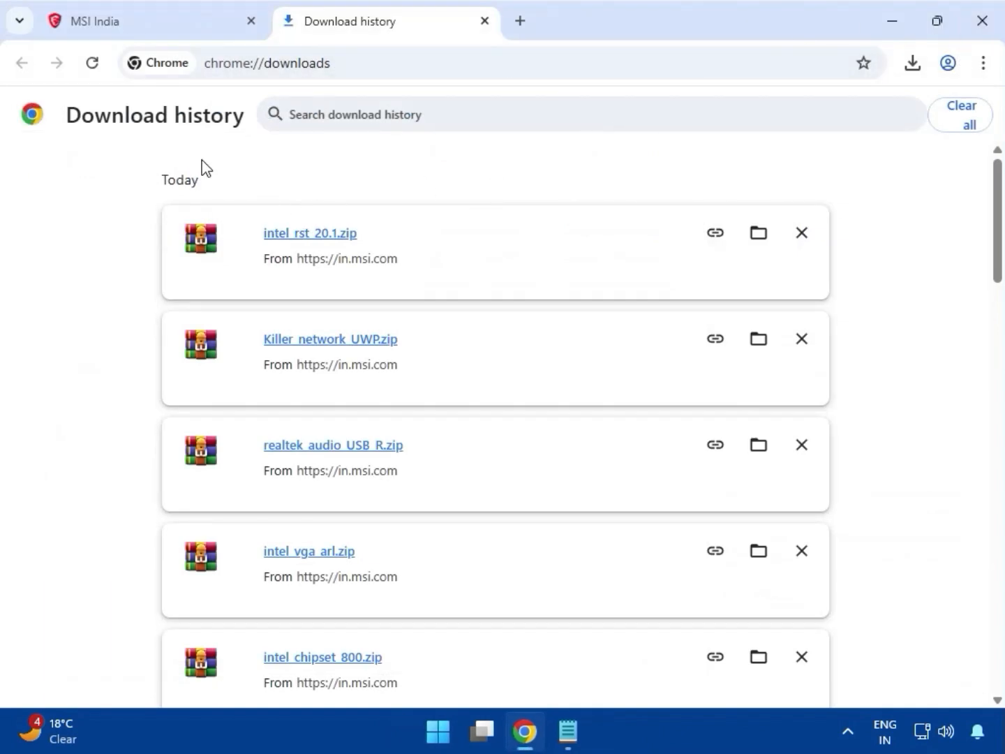
left_click(137, 28)
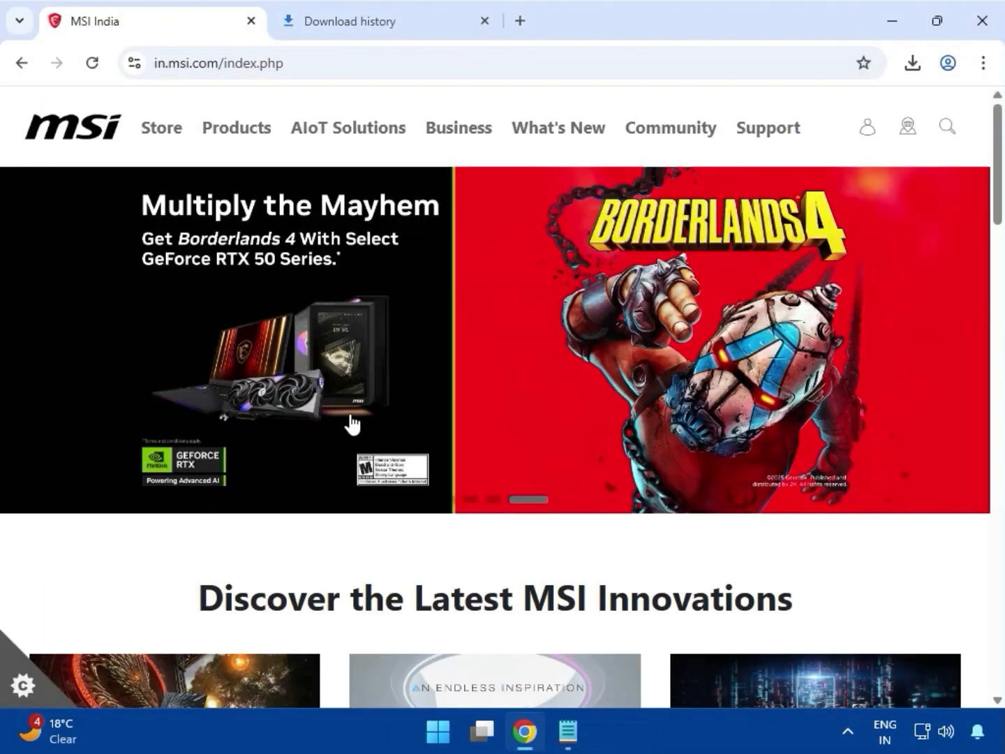